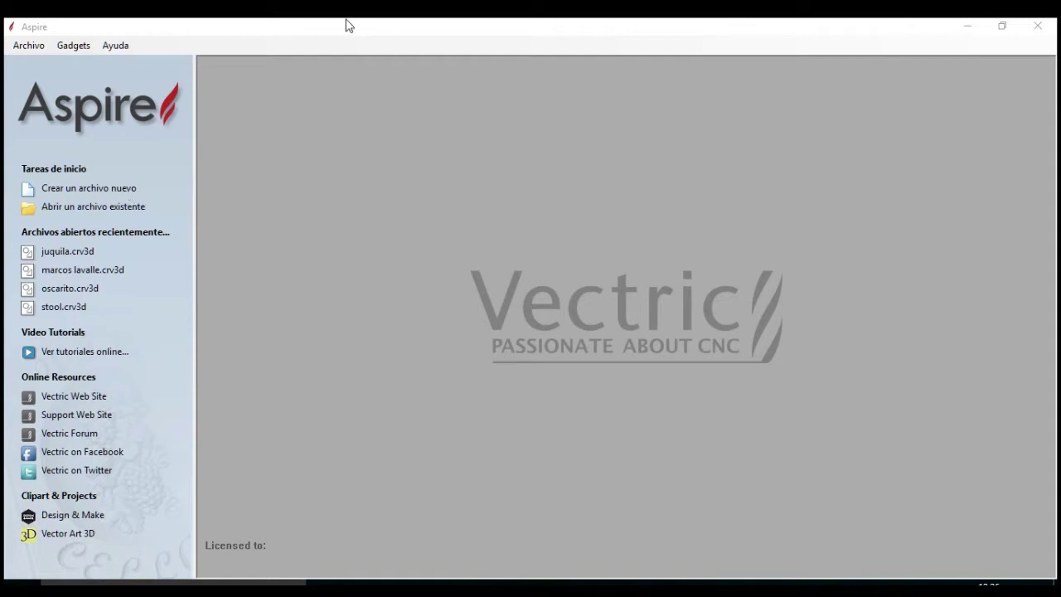
Step: Create a new file and check the width, height and thickness of its material
left_click(443, 36)
left_click(125, 194)
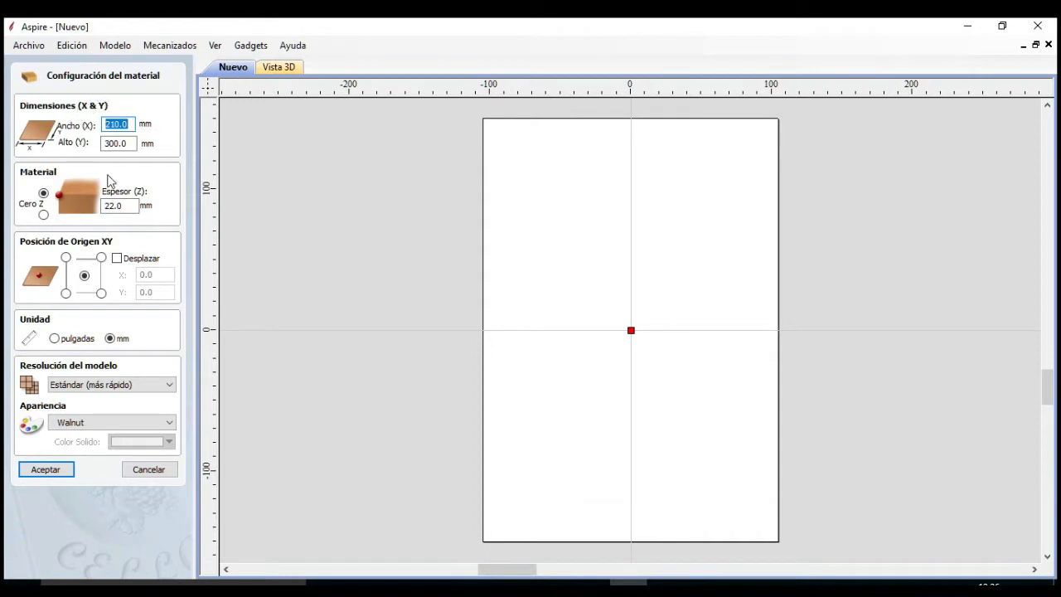
left_click(133, 126)
mouse_move(105, 124)
left_mouse_down()
mouse_move(136, 124)
mouse_move(127, 146)
mouse_move(104, 139)
mouse_move(133, 124)
mouse_move(129, 144)
mouse_move(114, 143)
left_mouse_up()
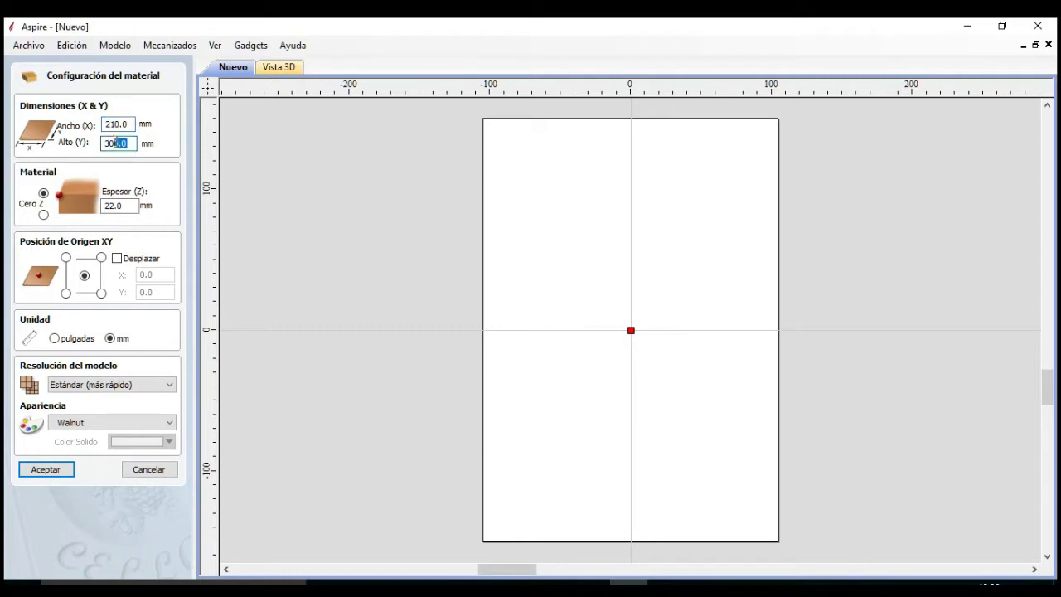
left_click_drag(131, 205, 107, 197)
left_click(129, 204)
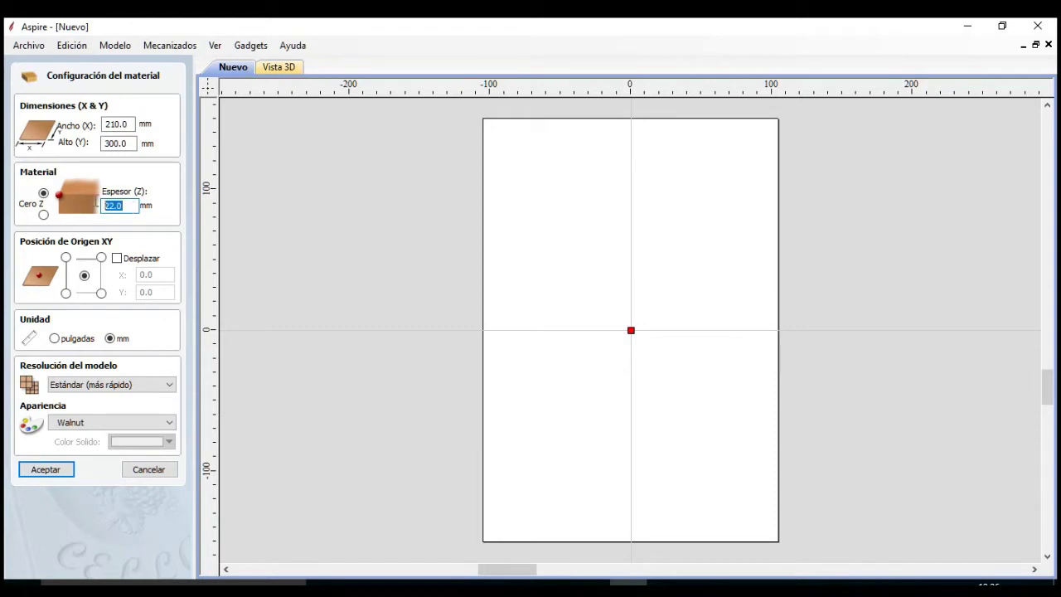
left_click(130, 205)
left_click_drag(130, 204, 102, 204)
left_click(135, 206)
left_click(134, 205)
left_click(131, 206)
left_click(137, 205)
Step: Try the XY origin at several corners of the material and return it to the centre
left_click(86, 278)
left_click(66, 258)
left_click(66, 293)
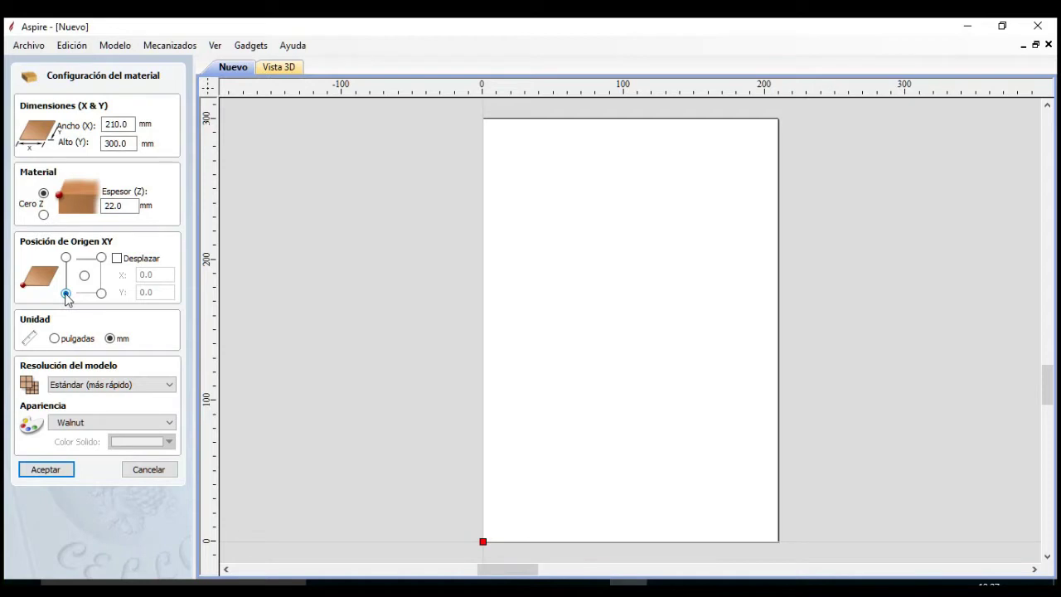
left_click(101, 258)
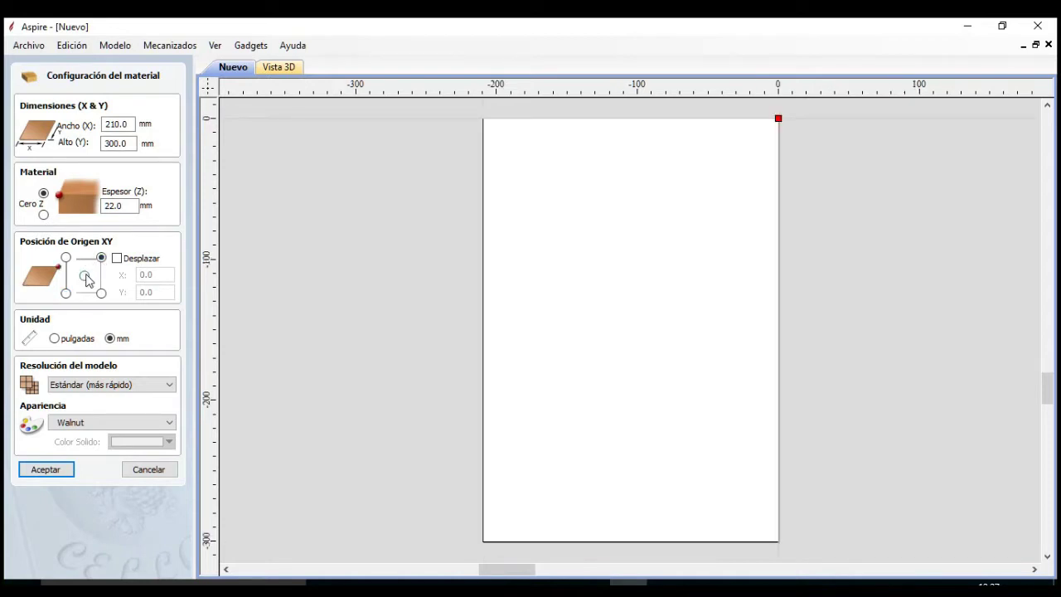
left_click(84, 276)
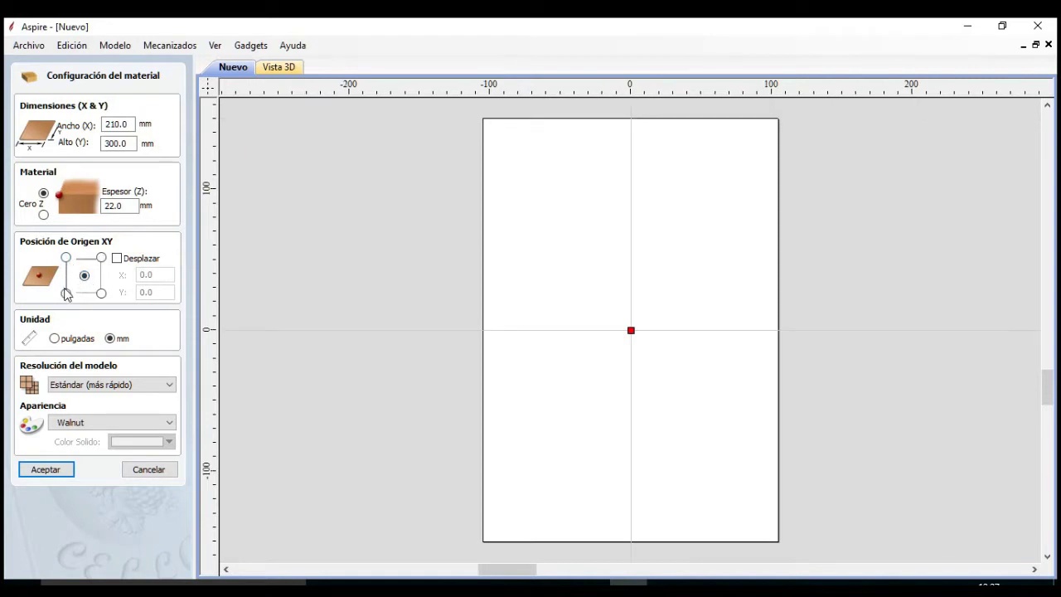
left_click(66, 294)
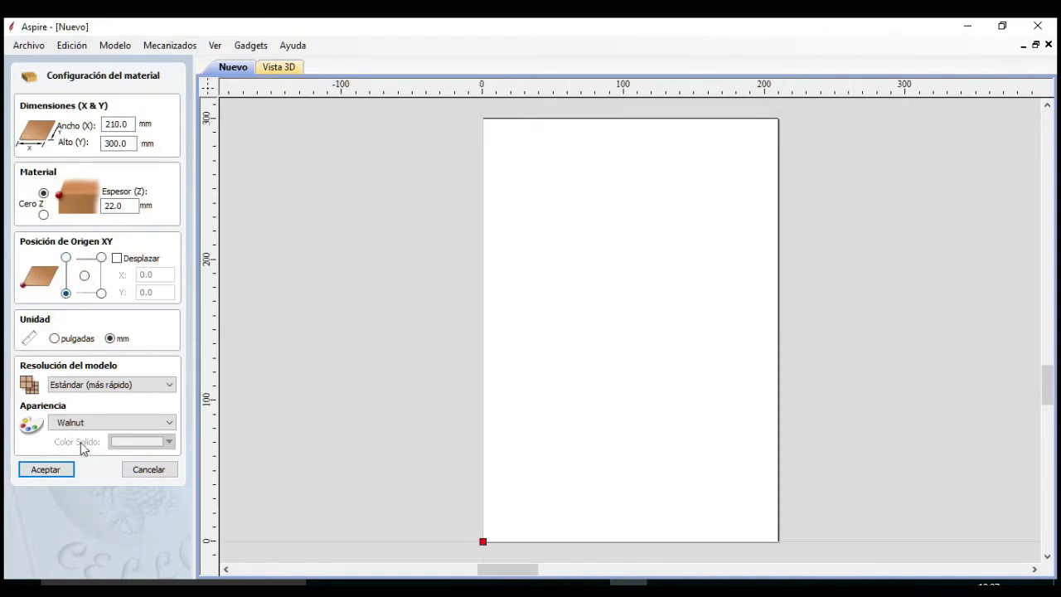
left_click(85, 276)
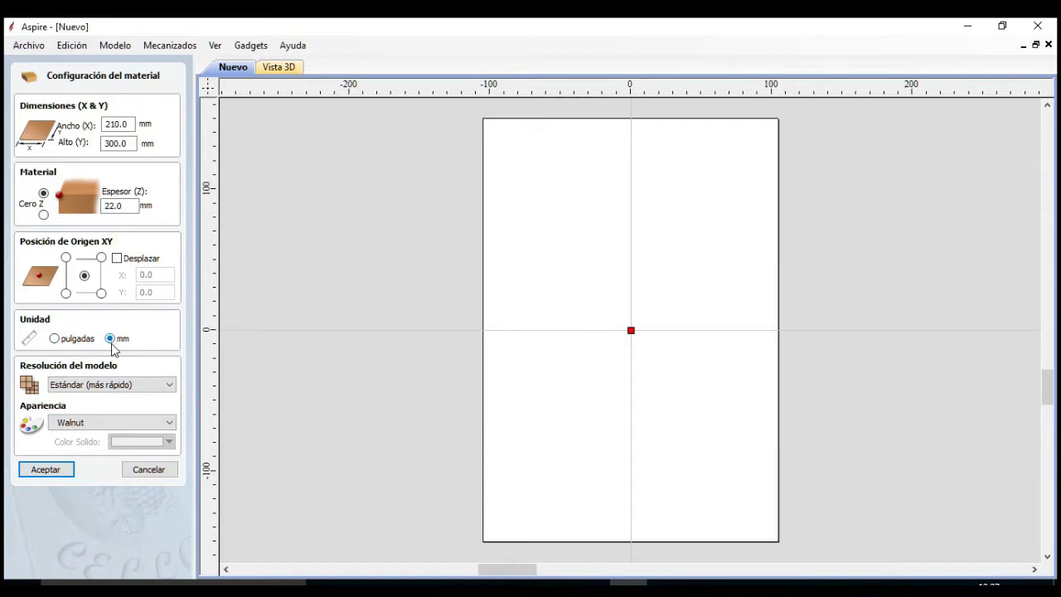
Step: Keep the units in mm and the Walnut appearance, and accept the material setup
left_click(55, 338)
left_click(110, 338)
left_click(103, 423)
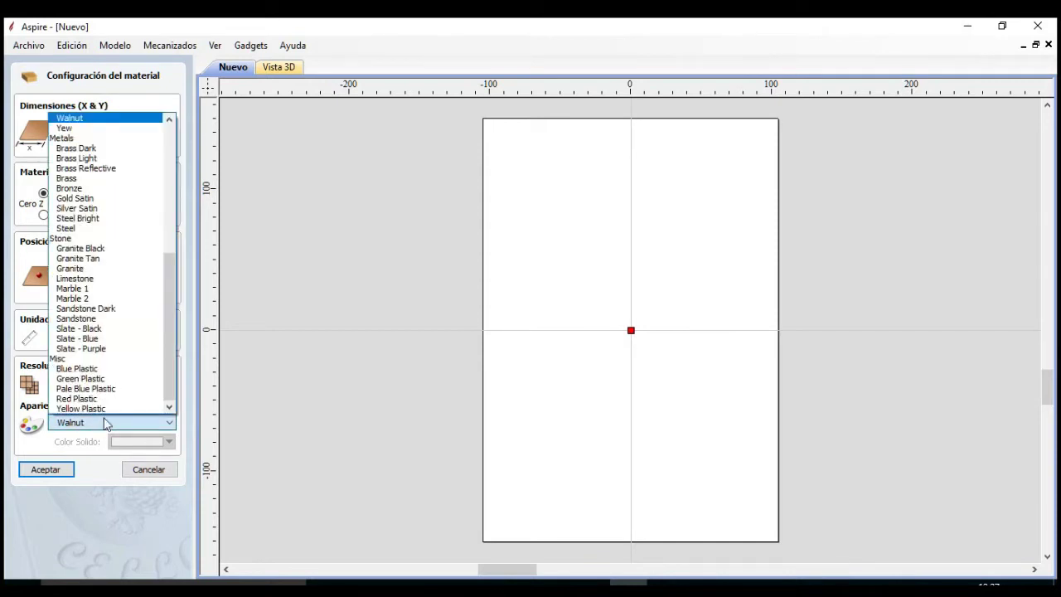
mouse_move(171, 387)
left_mouse_down()
mouse_move(163, 307)
mouse_move(172, 389)
mouse_move(167, 321)
mouse_move(179, 247)
mouse_move(177, 404)
mouse_move(173, 222)
mouse_move(170, 383)
left_mouse_up()
left_click(110, 471)
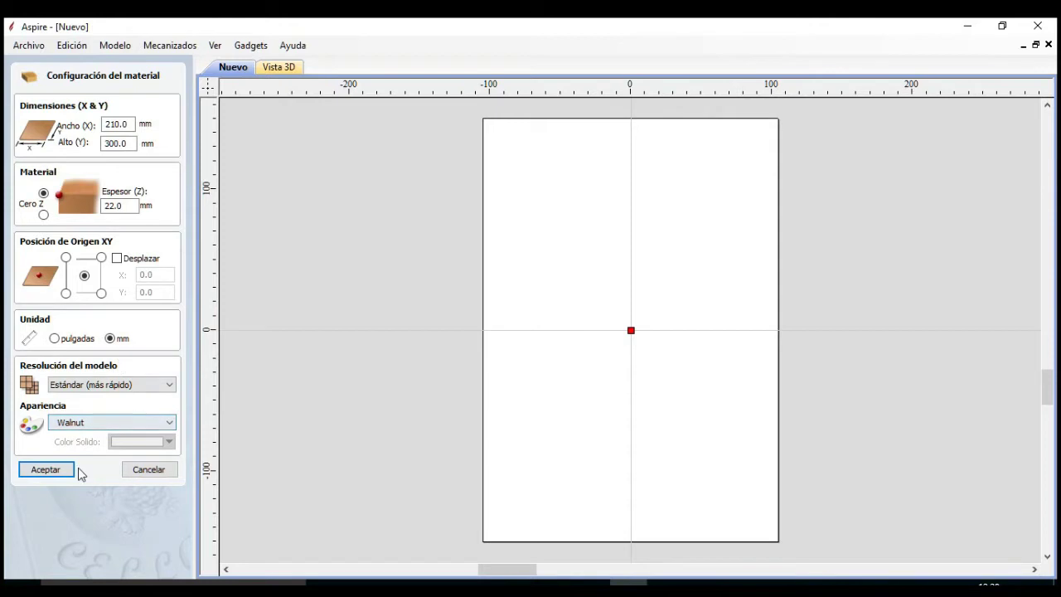
left_click(46, 469)
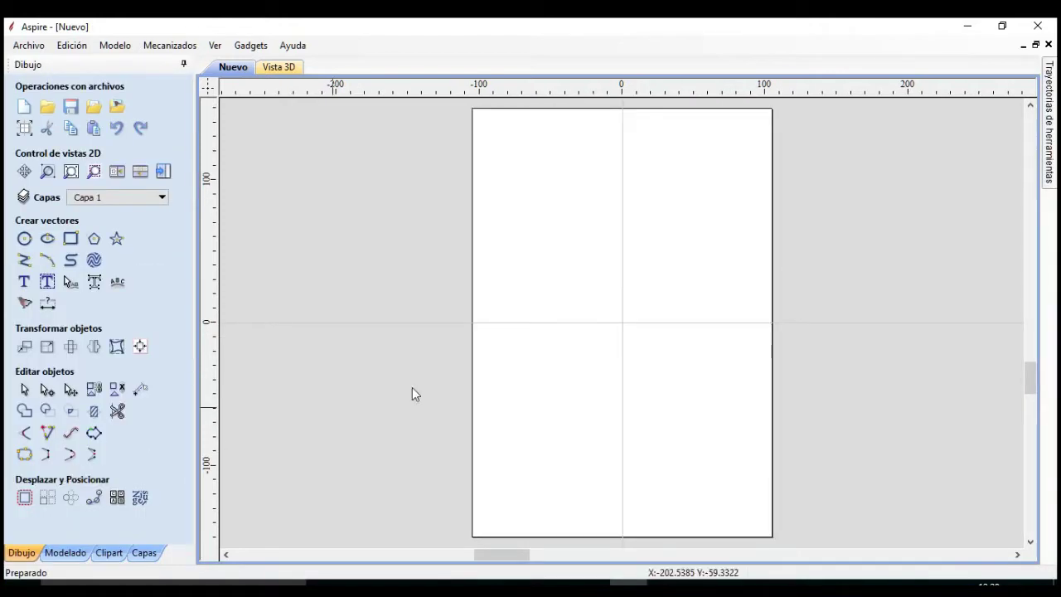
Step: Import the vector file Virgen de Juquila from the religion folder into the drawing
scroll(758, 329, "down", 2)
middle_click_drag(757, 329, 578, 335)
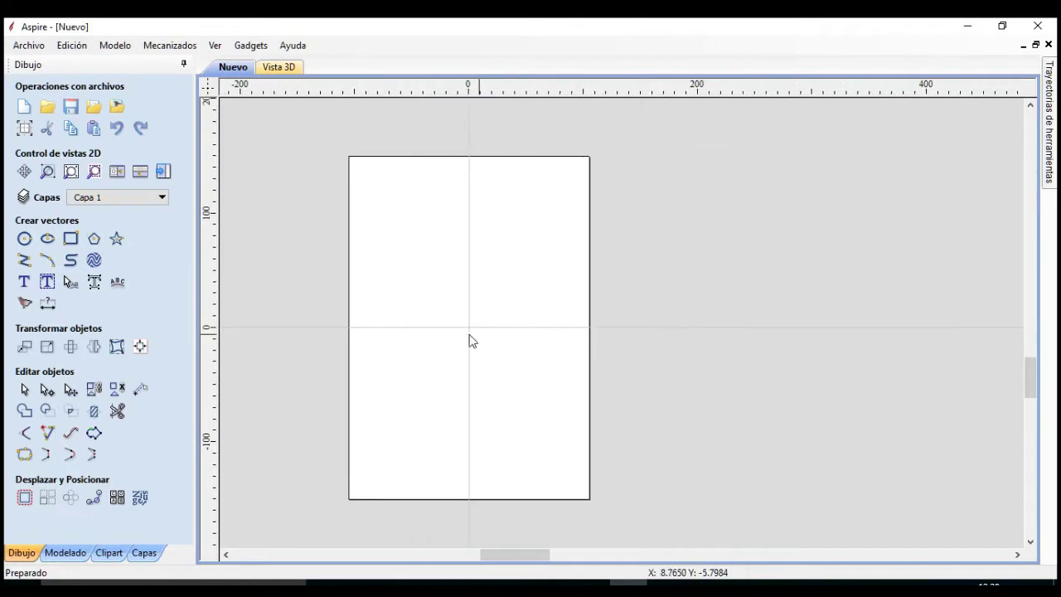
scroll(467, 334, "up", 1)
middle_click_drag(466, 334, 521, 333)
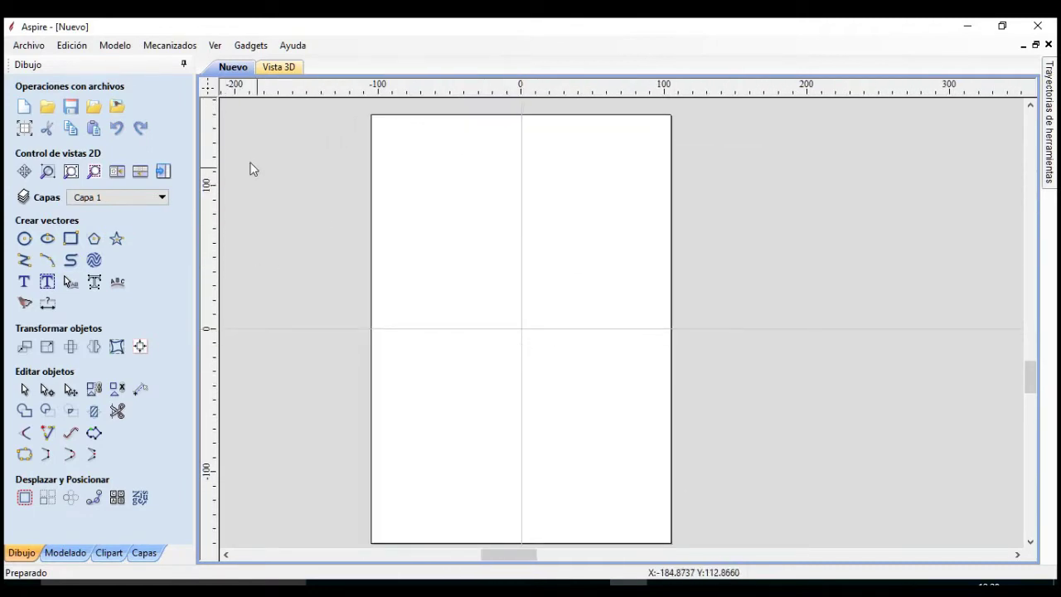
left_click(29, 46)
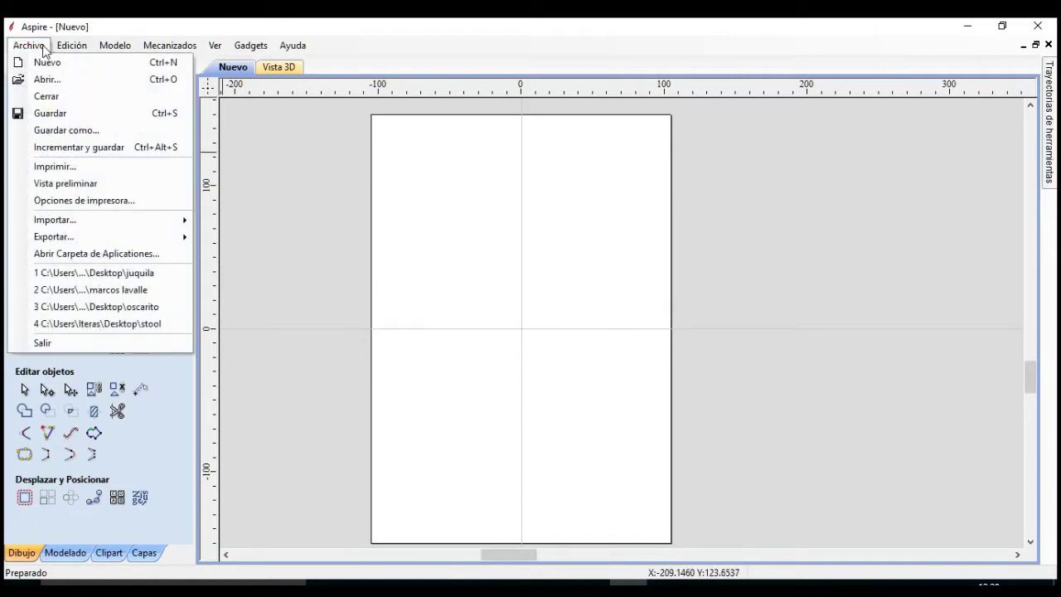
left_click(34, 45)
left_click(33, 46)
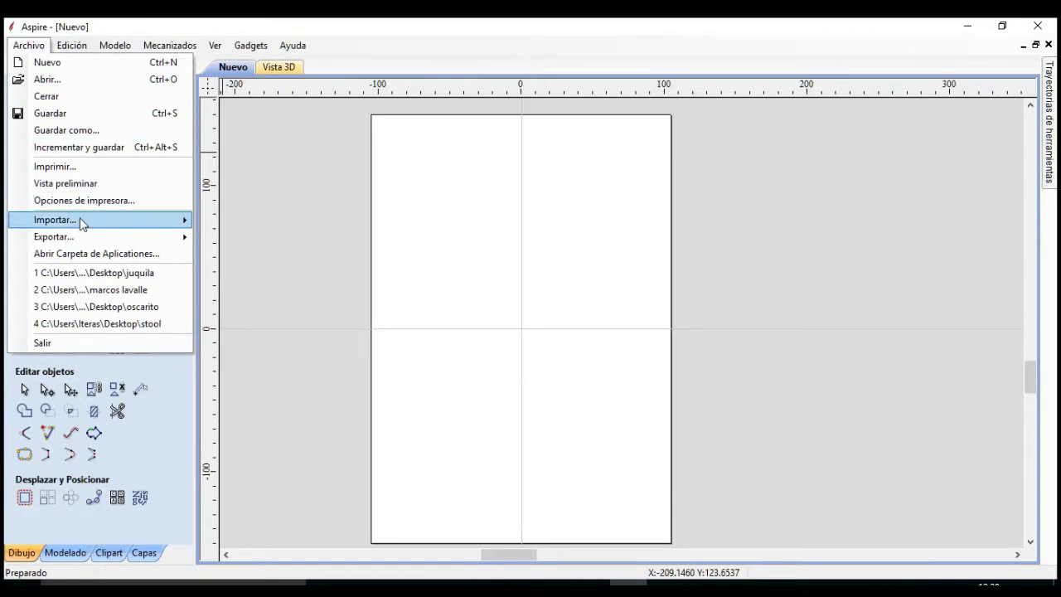
mouse_move(107, 219)
left_click(285, 220)
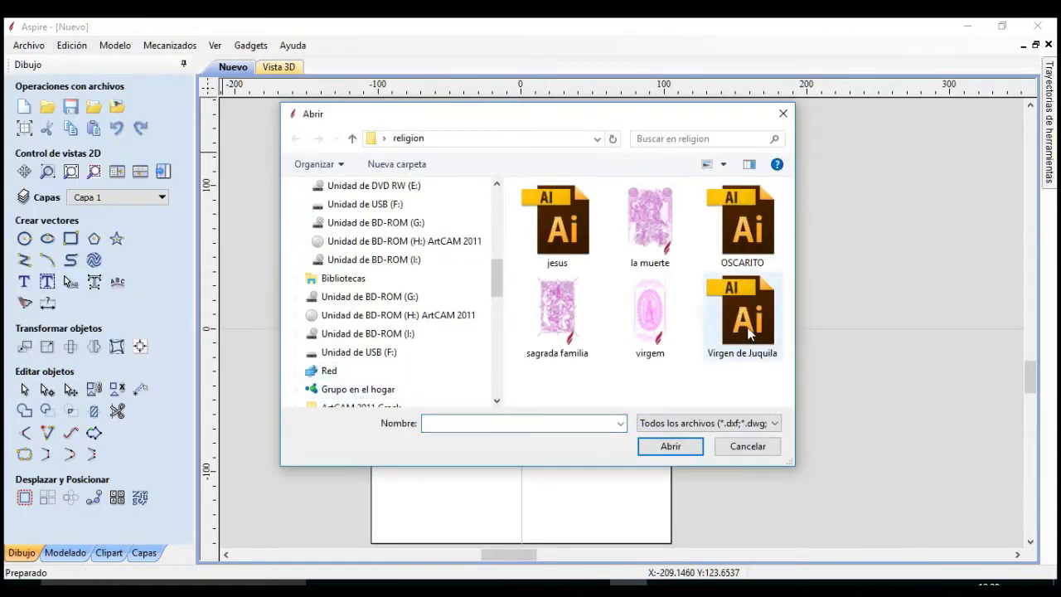
left_click(749, 332)
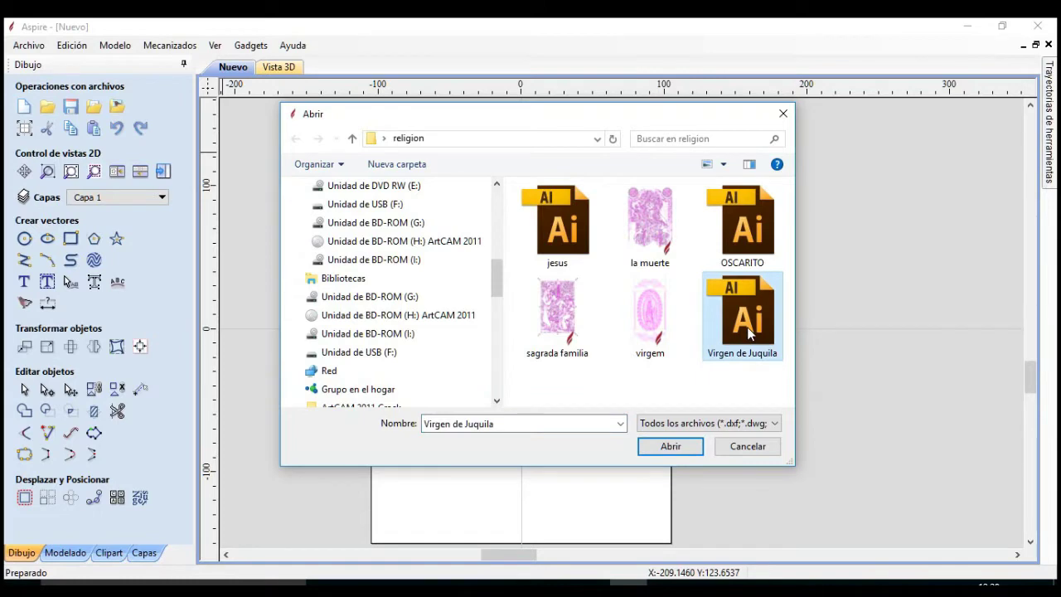
left_click(672, 446)
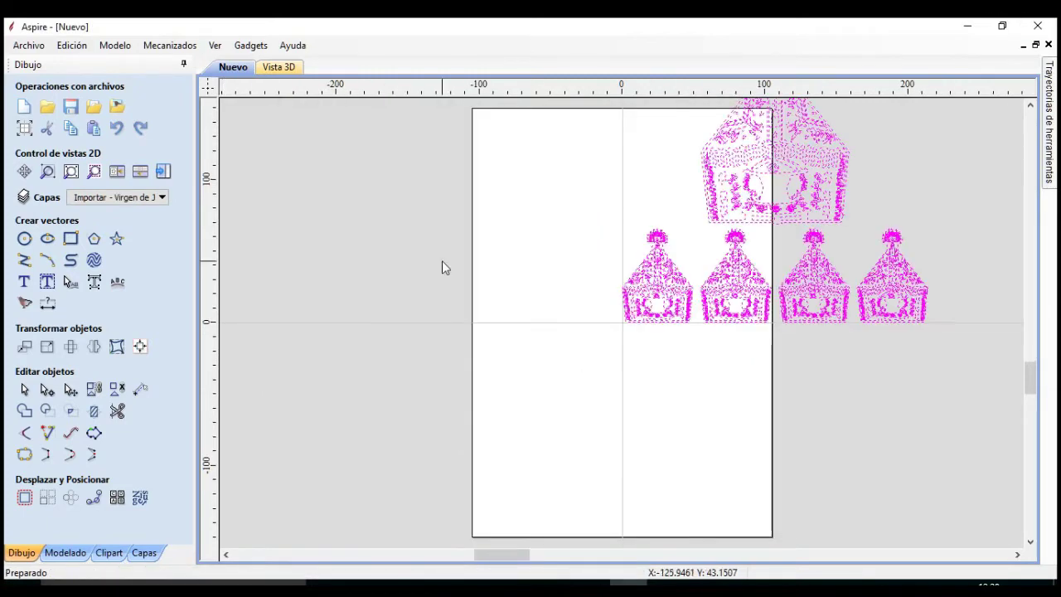
Step: Move the imported figures onto the material sheet and delete the row of four small figures
left_click(71, 390)
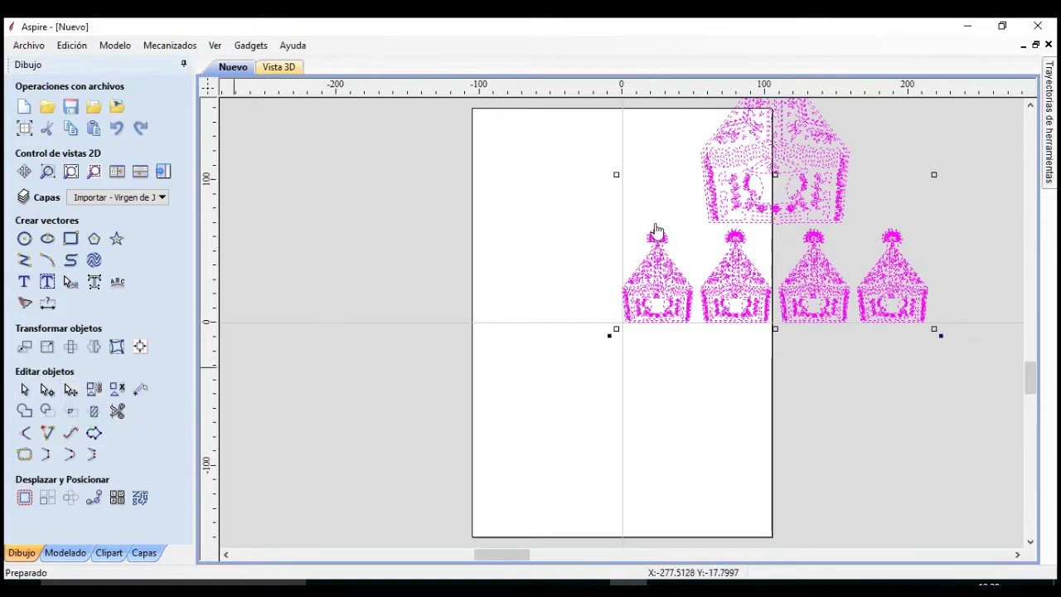
left_click_drag(776, 175, 625, 383)
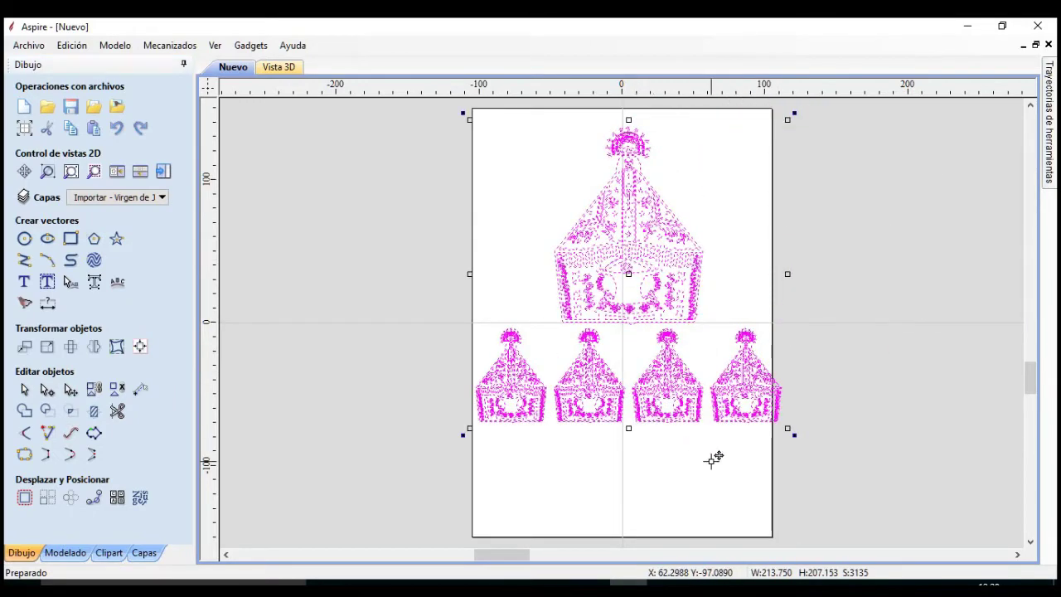
left_click(717, 469)
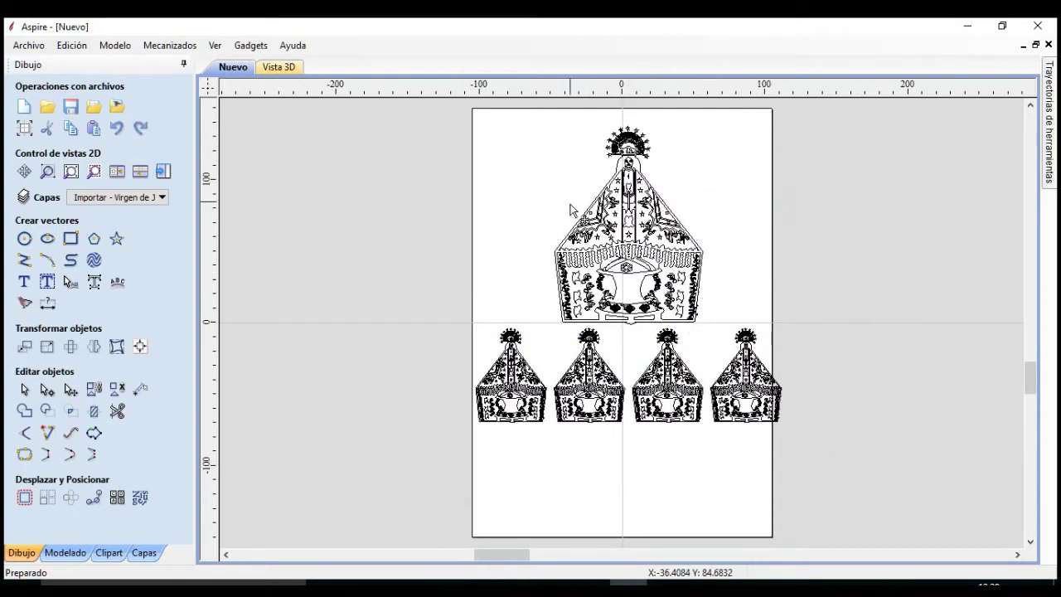
left_click_drag(867, 507, 457, 334)
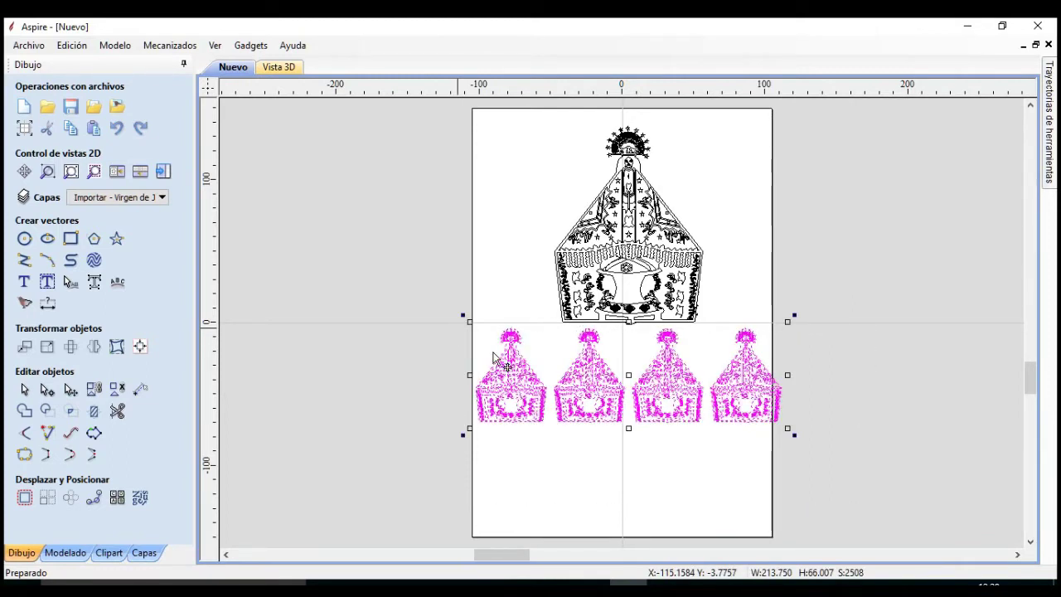
key("Delete")
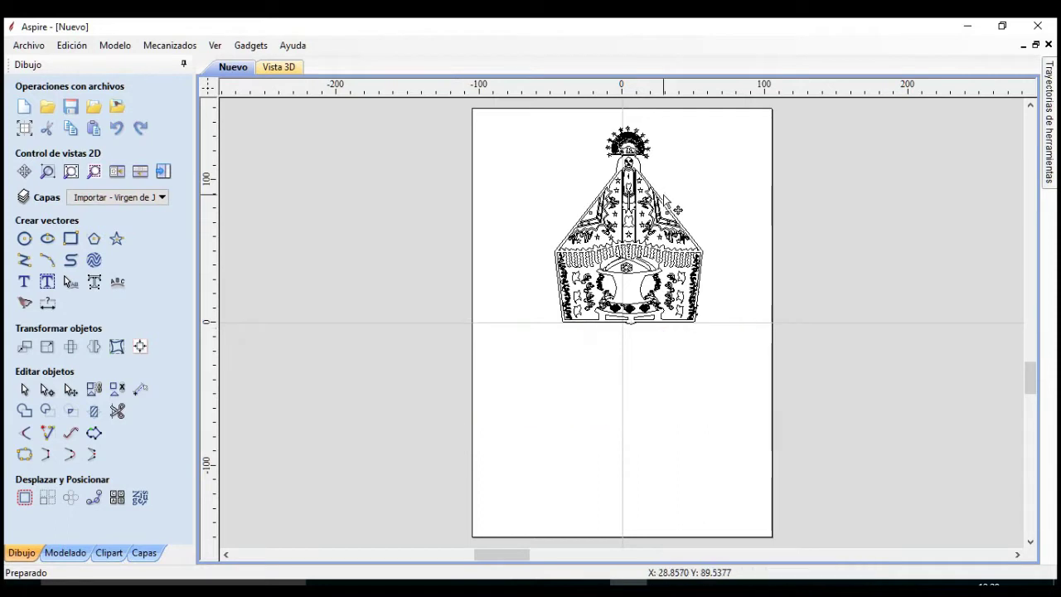
Step: Centre the remaining large figure on the sheet and enlarge it proportionally until it nearly fills the sheet
mouse_move(754, 121)
left_mouse_down()
mouse_move(611, 149)
mouse_move(539, 357)
left_mouse_up()
left_click_drag(633, 224, 628, 327)
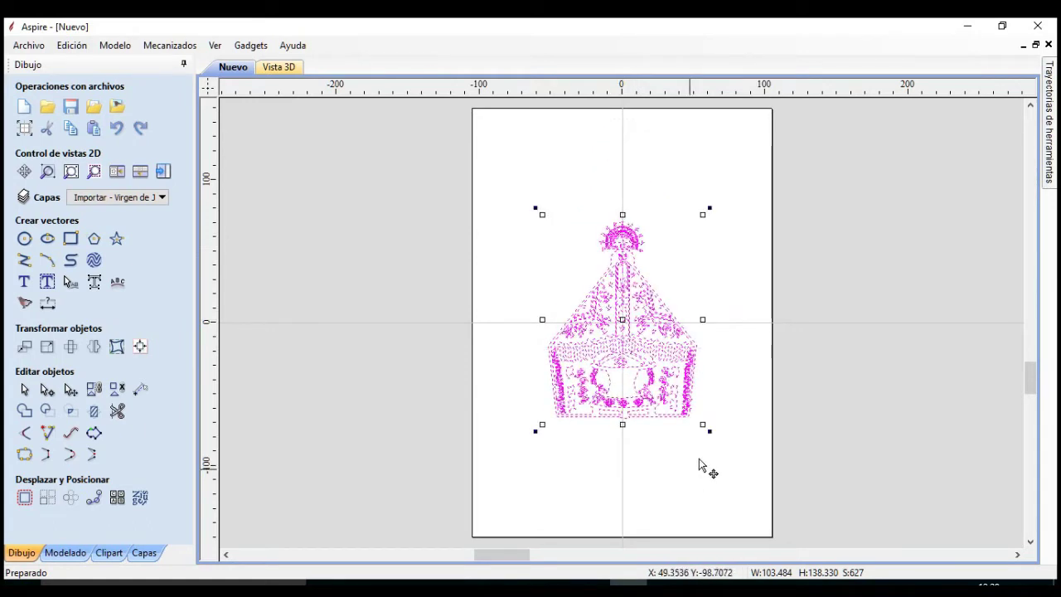
key("F9")
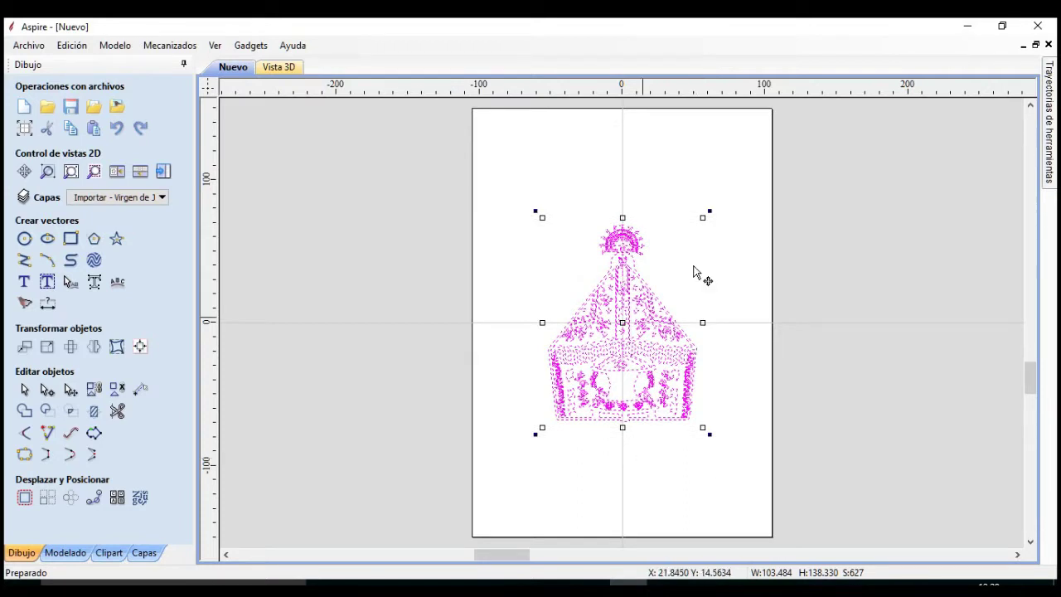
mouse_move(704, 215)
left_mouse_down()
mouse_move(762, 109)
mouse_move(765, 132)
left_mouse_up()
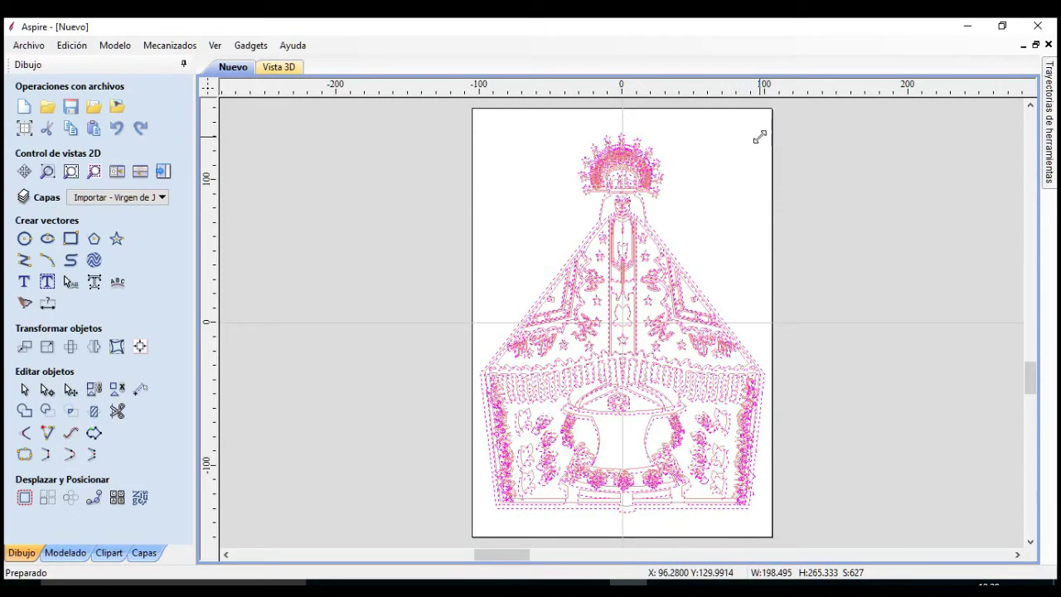
left_click(817, 272)
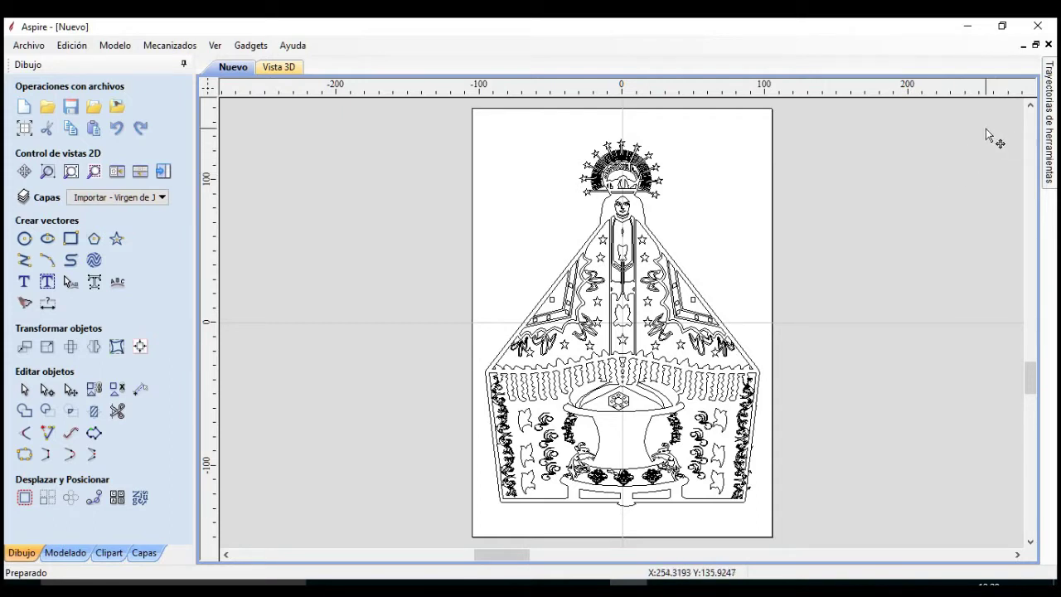
Step: Show the toolpath operations and keep them permanently displayed beside the drawing
left_click(1044, 137)
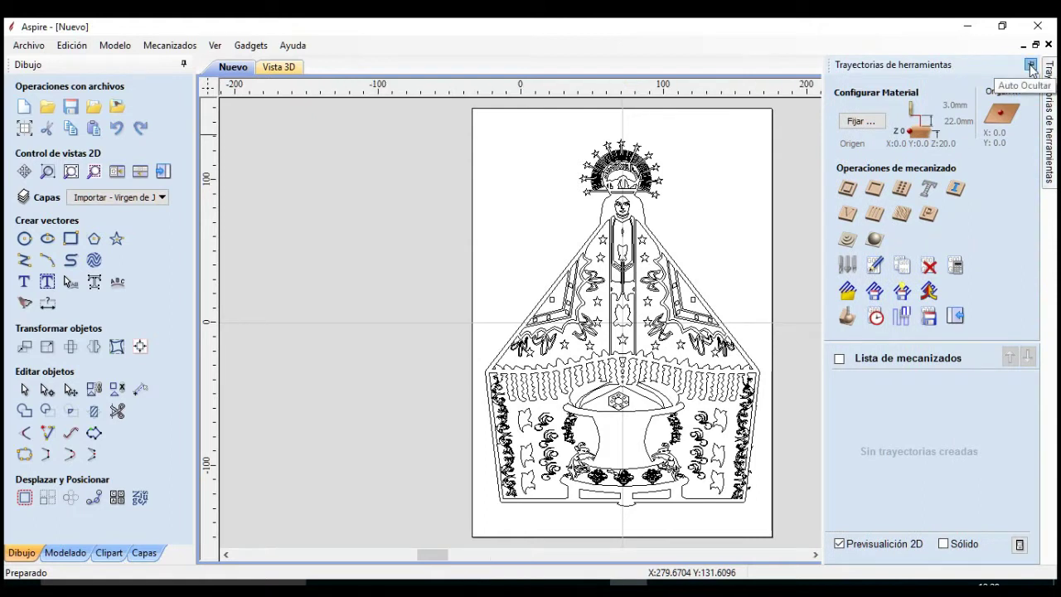
left_click(1030, 64)
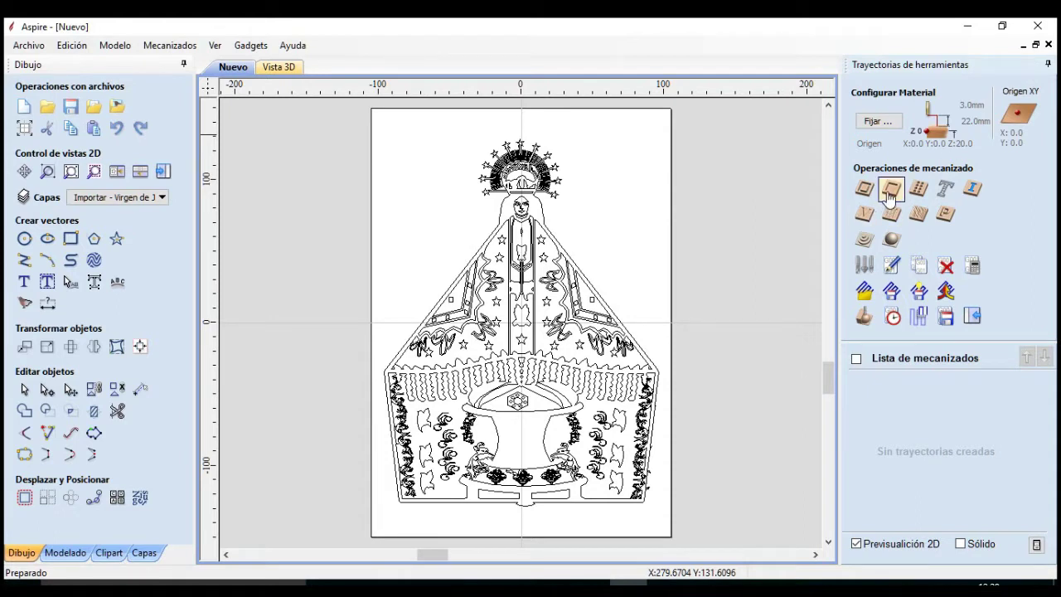
left_click(1048, 65)
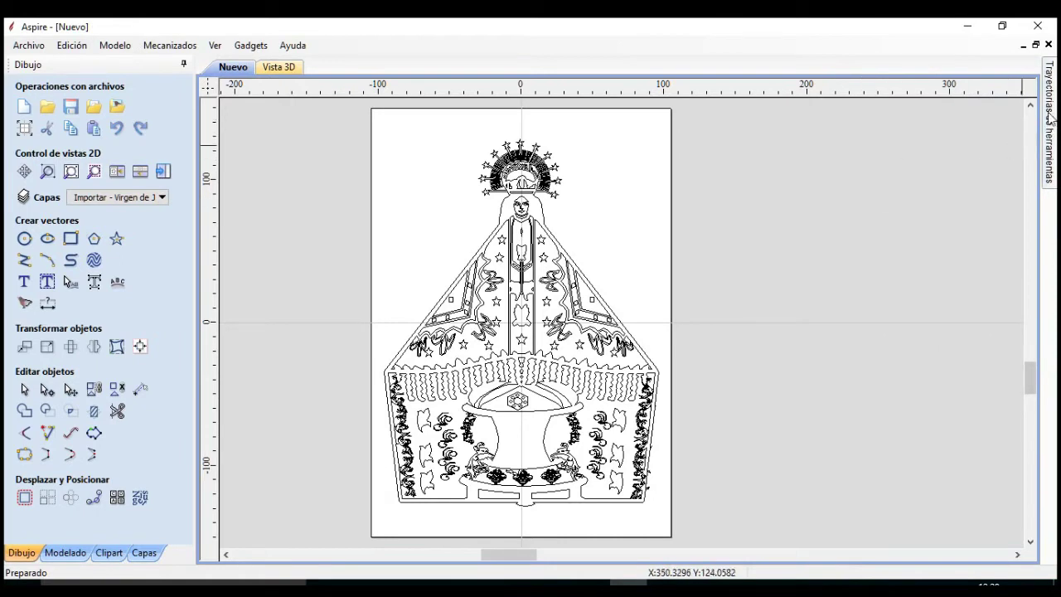
mouse_move(1049, 126)
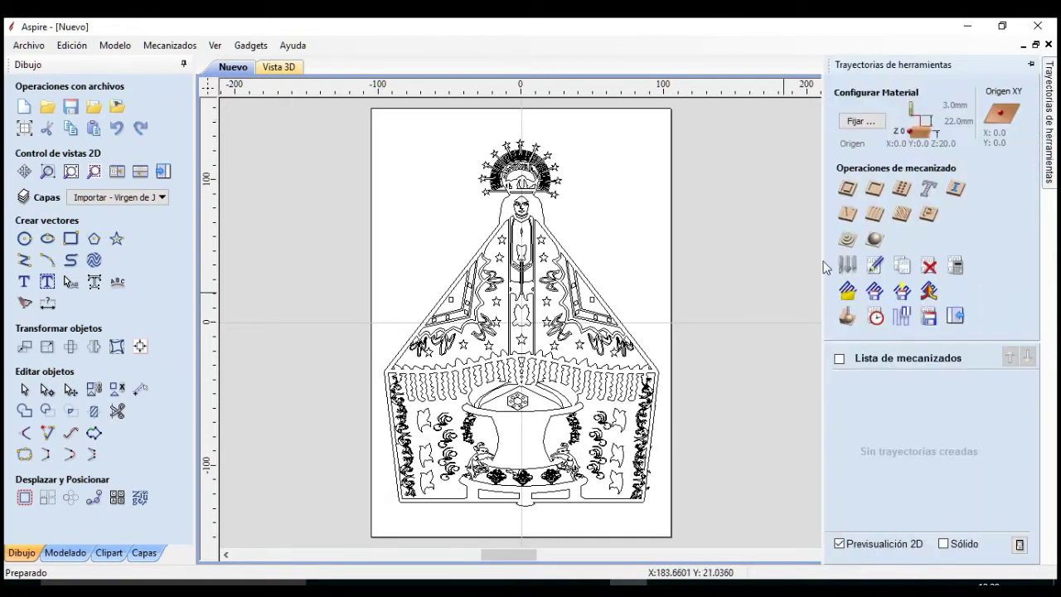
left_click(1030, 65)
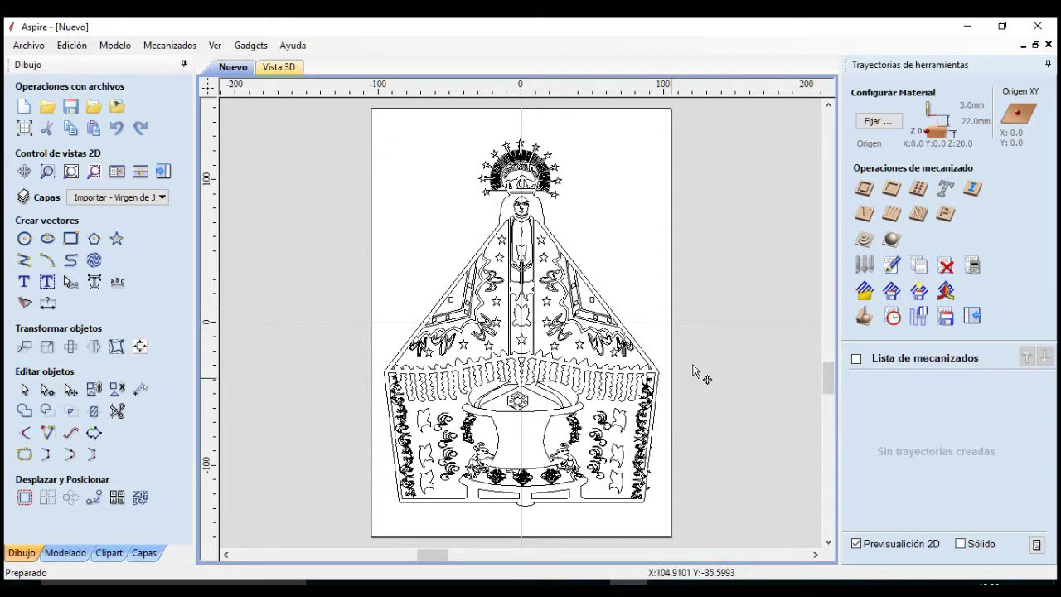
Step: Start a V-Carve engraving toolpath and set its initial cut depth to 0 mm
left_click(864, 214)
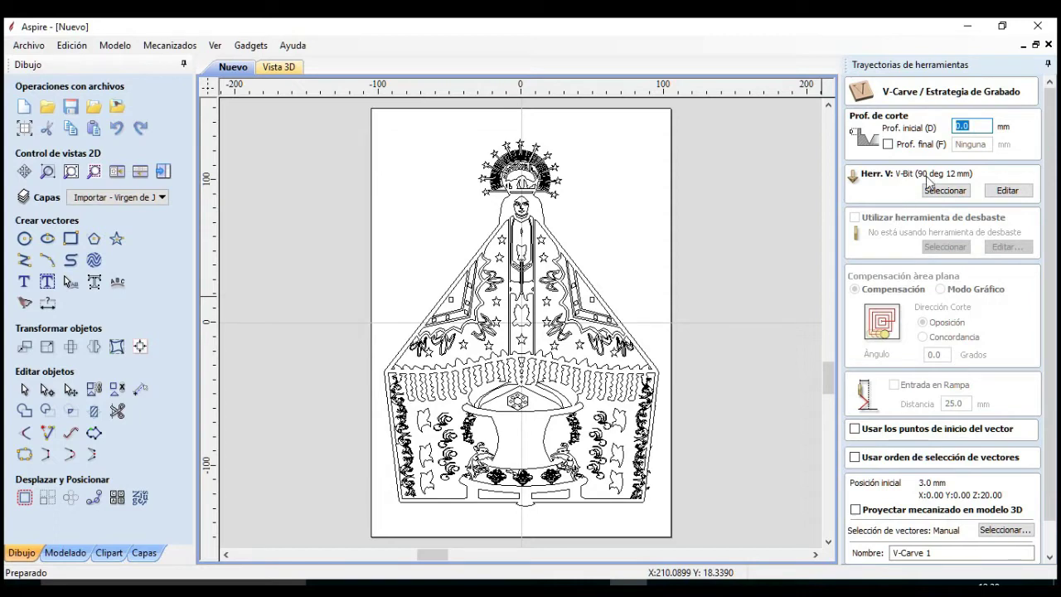
left_click(982, 122)
left_click_drag(982, 123, 955, 121)
left_click(990, 122)
left_click_drag(968, 123, 950, 124)
left_click(983, 129)
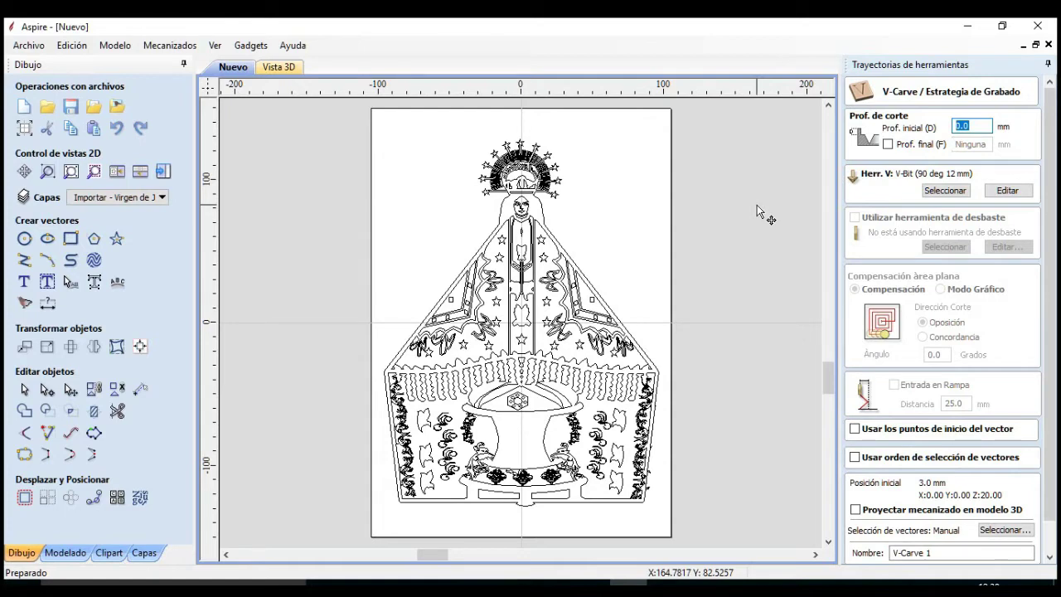
left_click(961, 127)
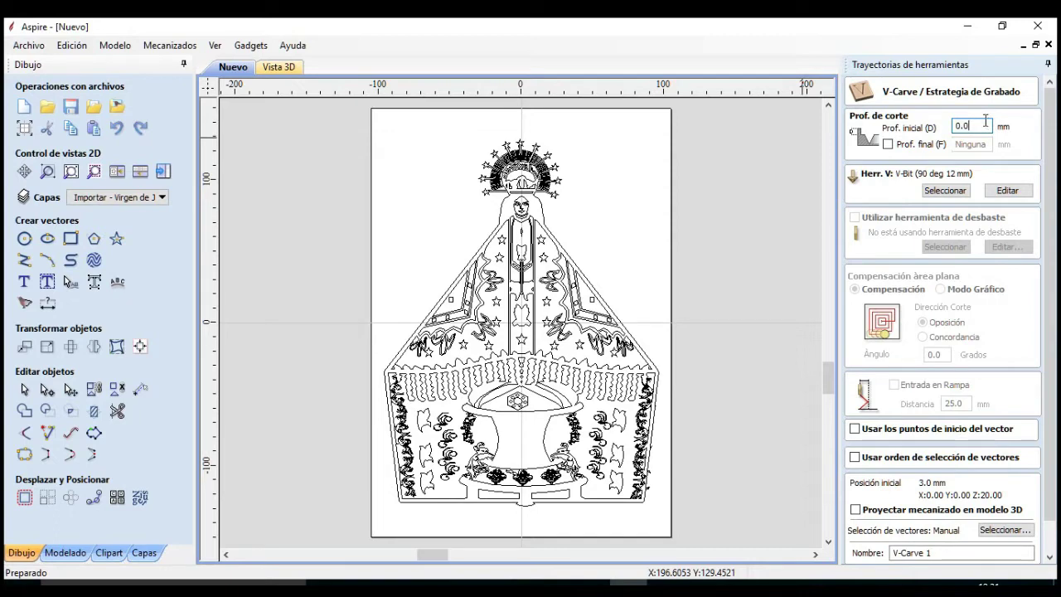
double_click(962, 121)
type("5")
left_click_drag(977, 124, 951, 126)
Step: Choose the metric V-Bit (90 deg 12 mm) from the tool database as the engraving tool
left_click(944, 199)
left_click_drag(728, 110, 693, 104)
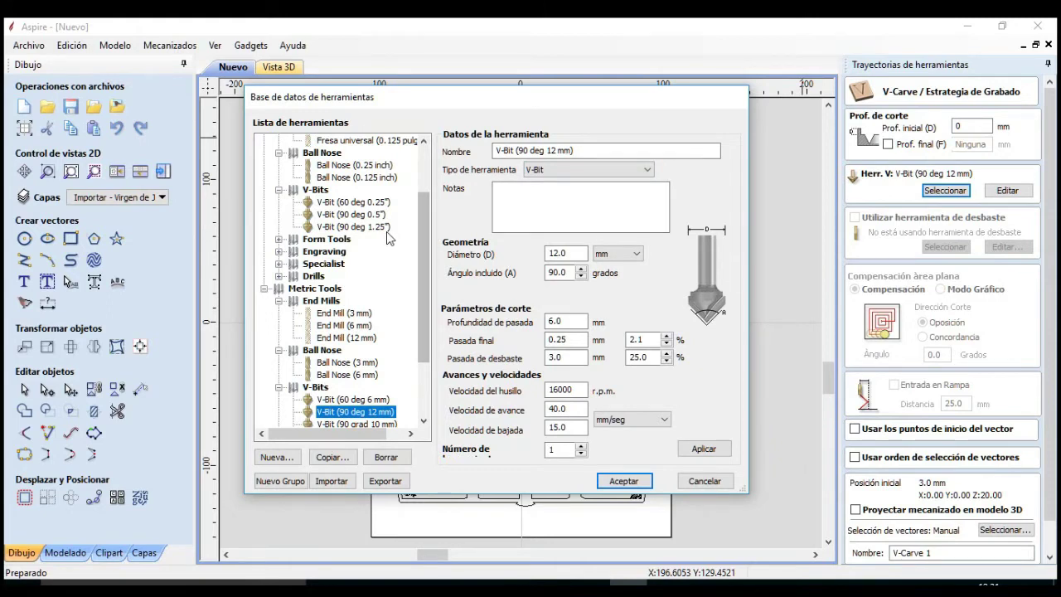
scroll(414, 343, "down", 2)
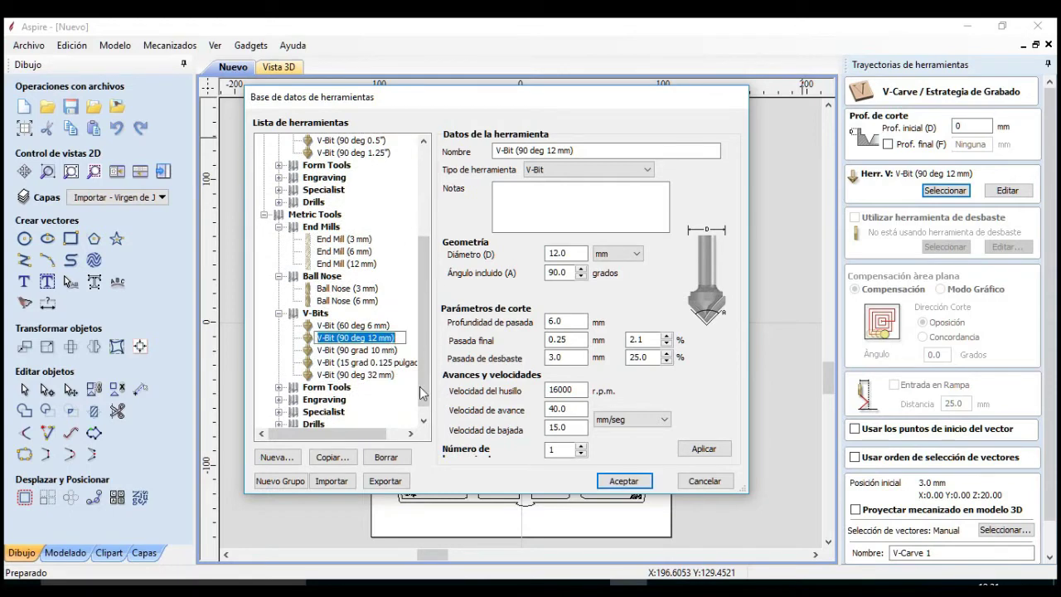
left_click(358, 338)
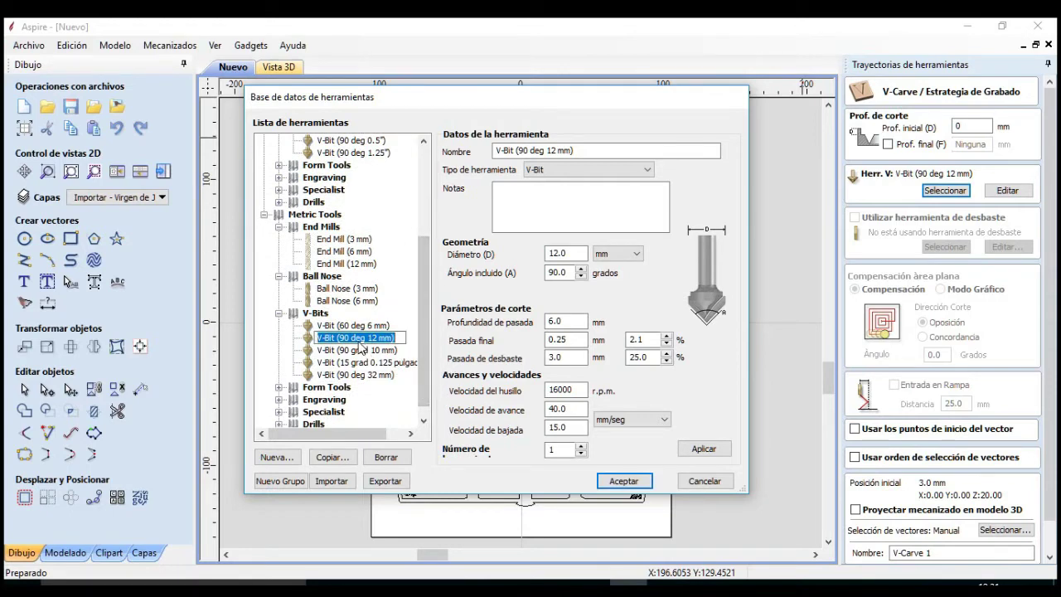
left_click(309, 336)
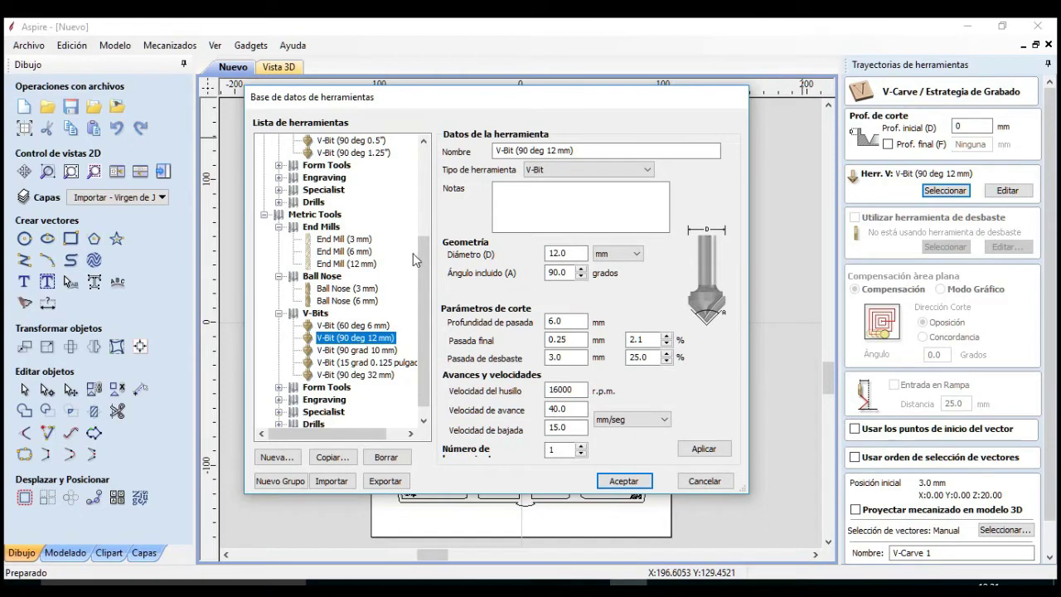
left_click_drag(417, 258, 414, 281)
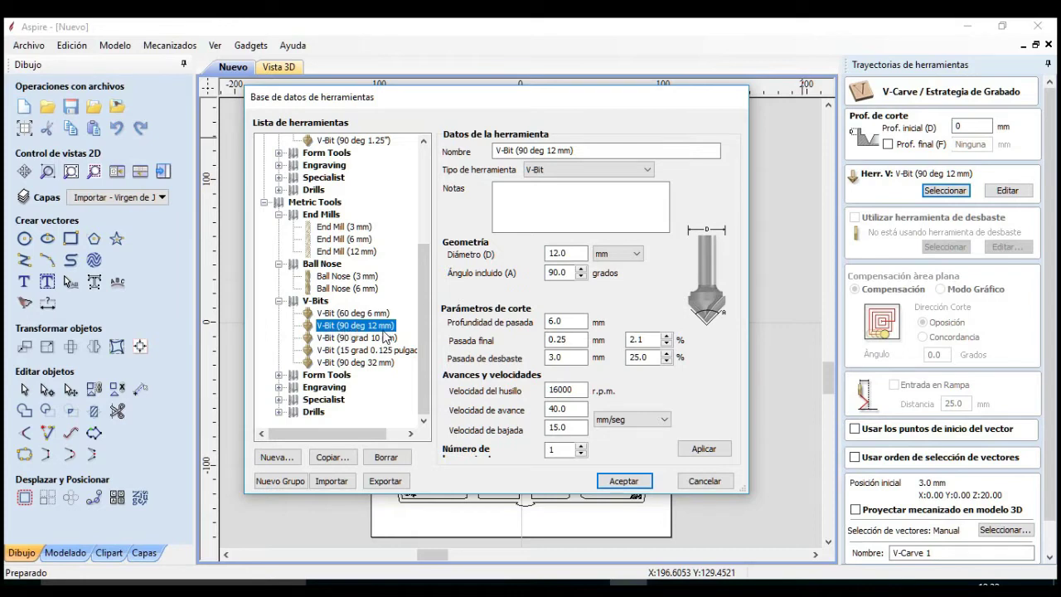
left_click(619, 484)
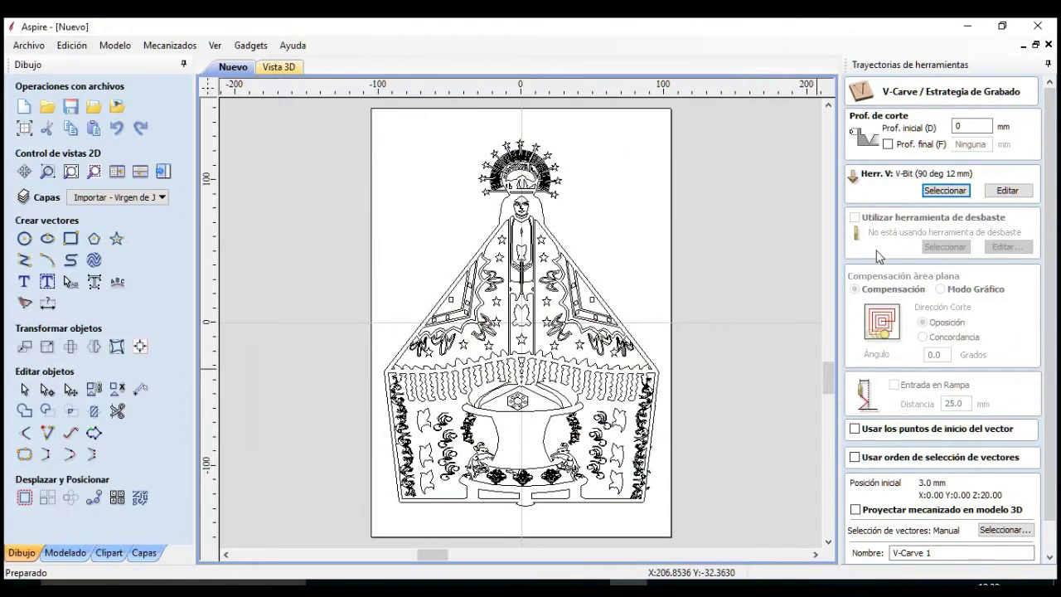
Step: Calculate the V-Carve 1 toolpath for all the figure's vectors and simulate its cut in the material
scroll(878, 256, "down", 1)
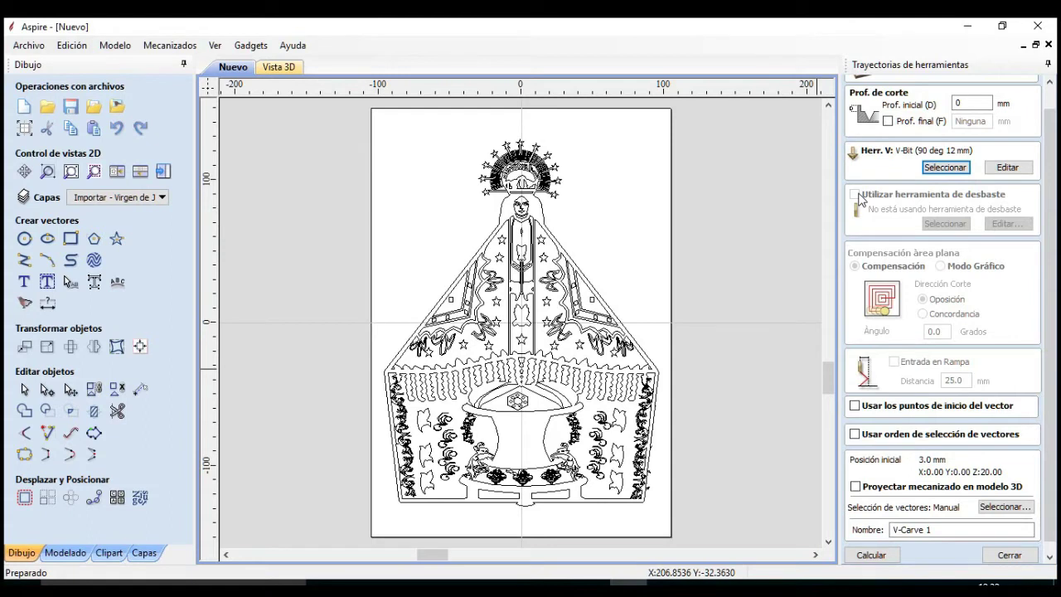
scroll(949, 298, "down", 1)
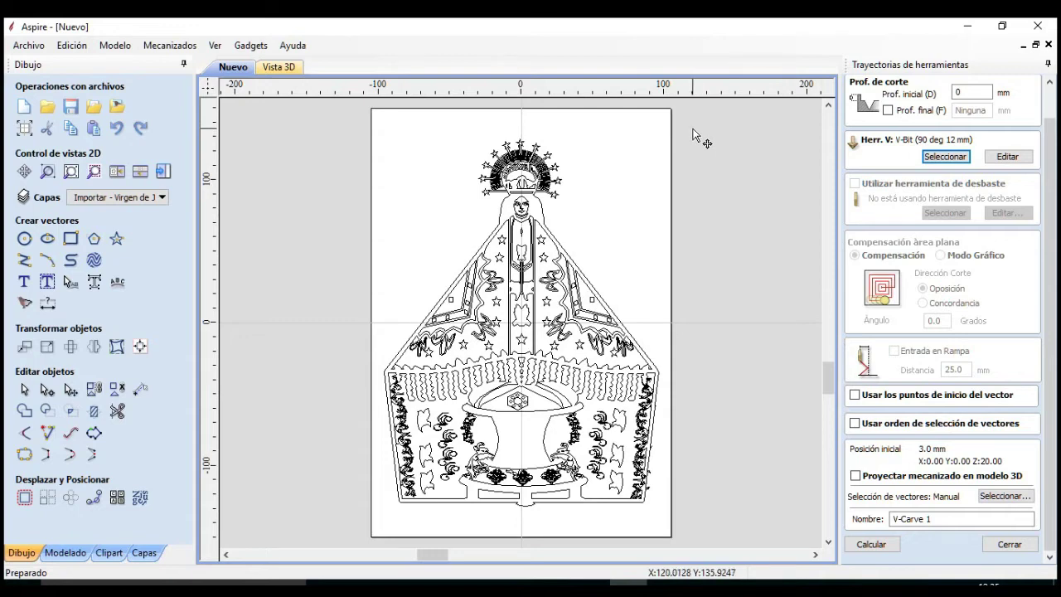
key("ctrl+a")
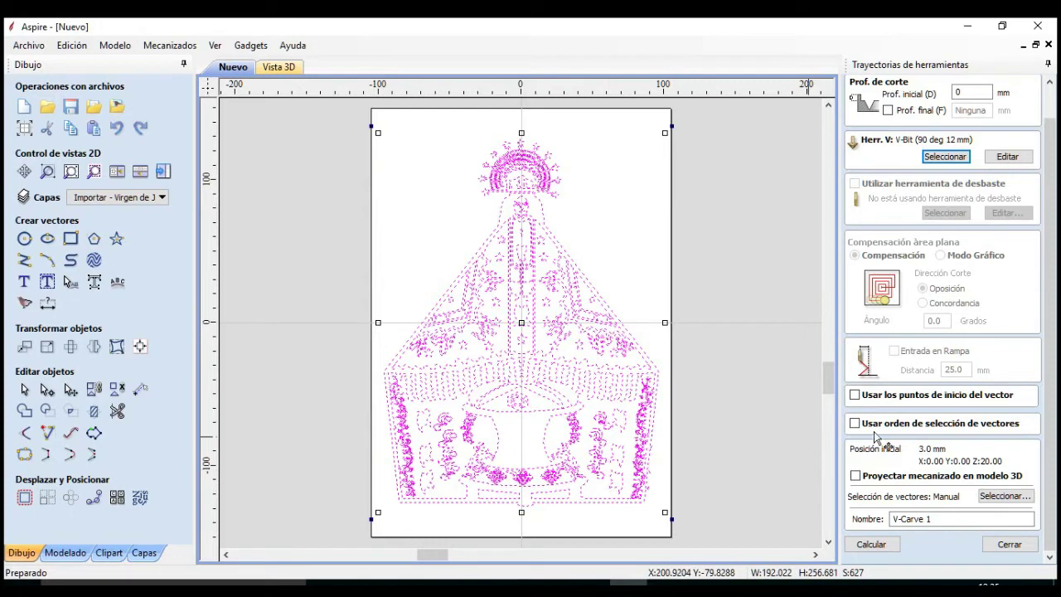
left_click(871, 545)
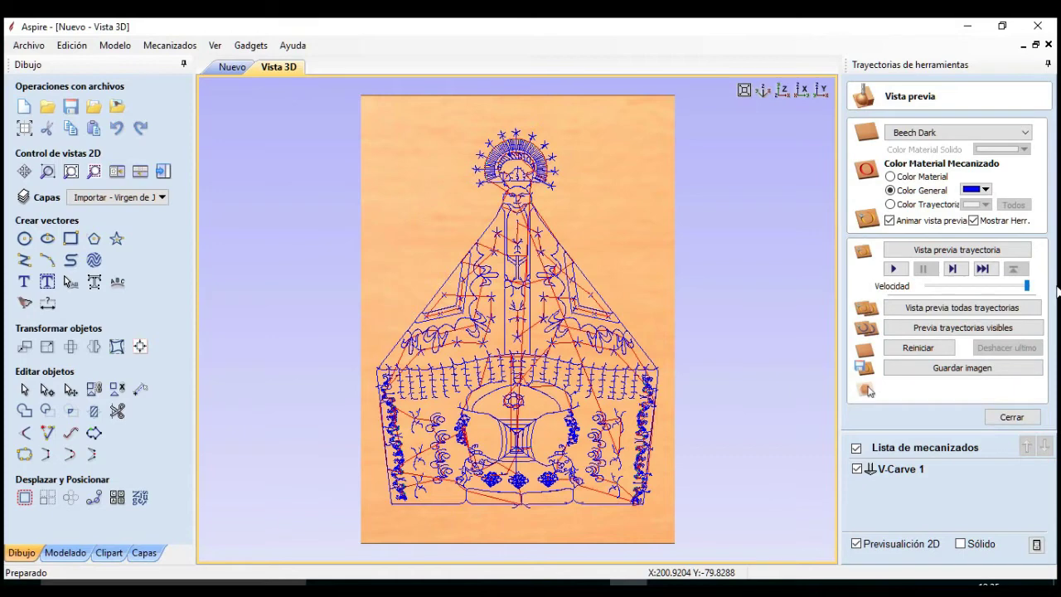
left_click(945, 254)
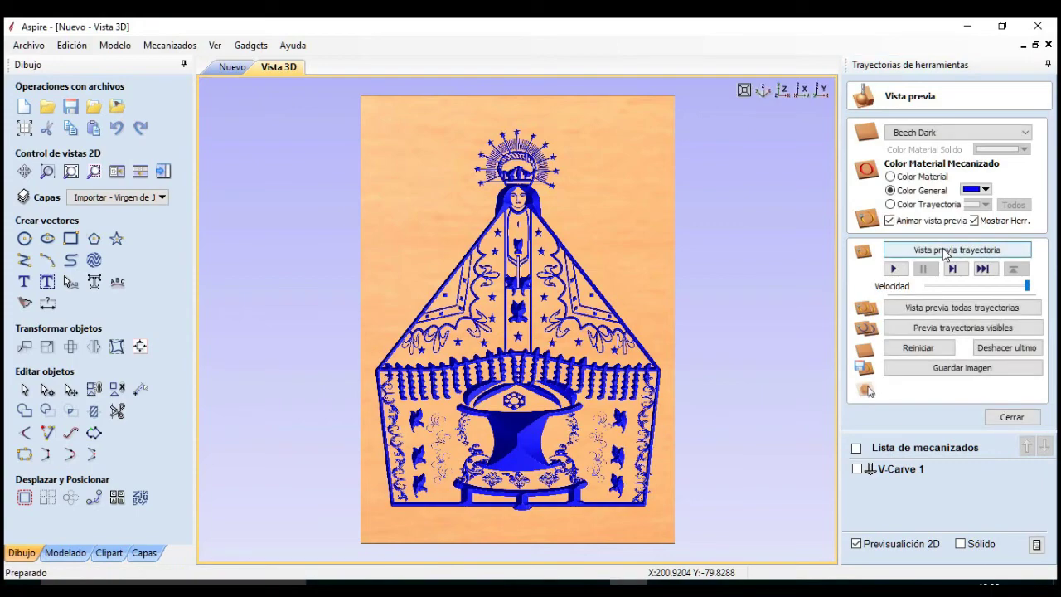
Step: Examine the simulated carving from several angles, especially the depth of the wide pedestal beneath the figure
left_click_drag(667, 516, 567, 435)
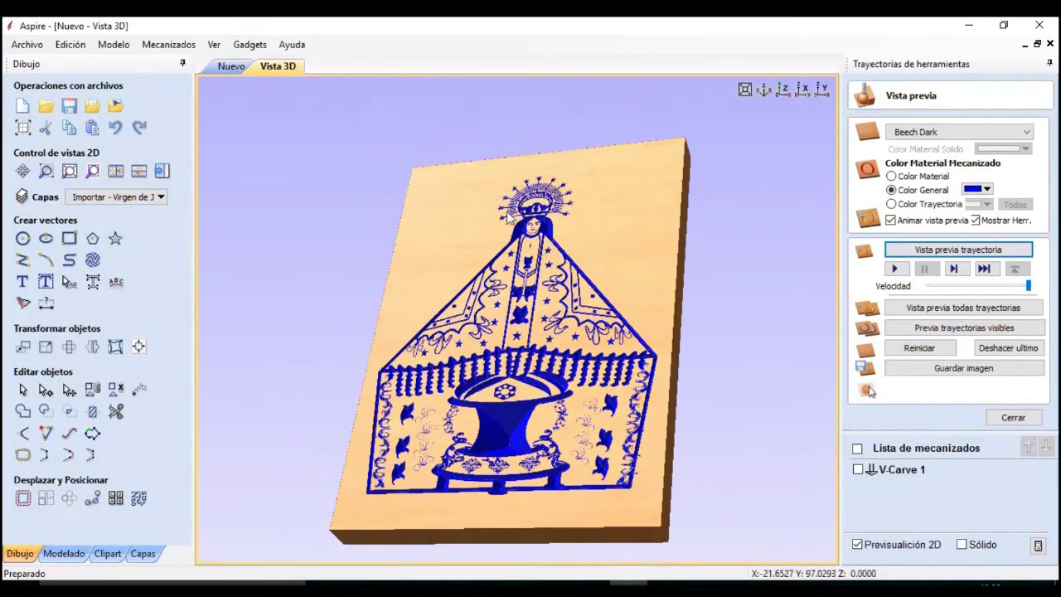
scroll(517, 236, "down", 4)
scroll(519, 241, "up", 5)
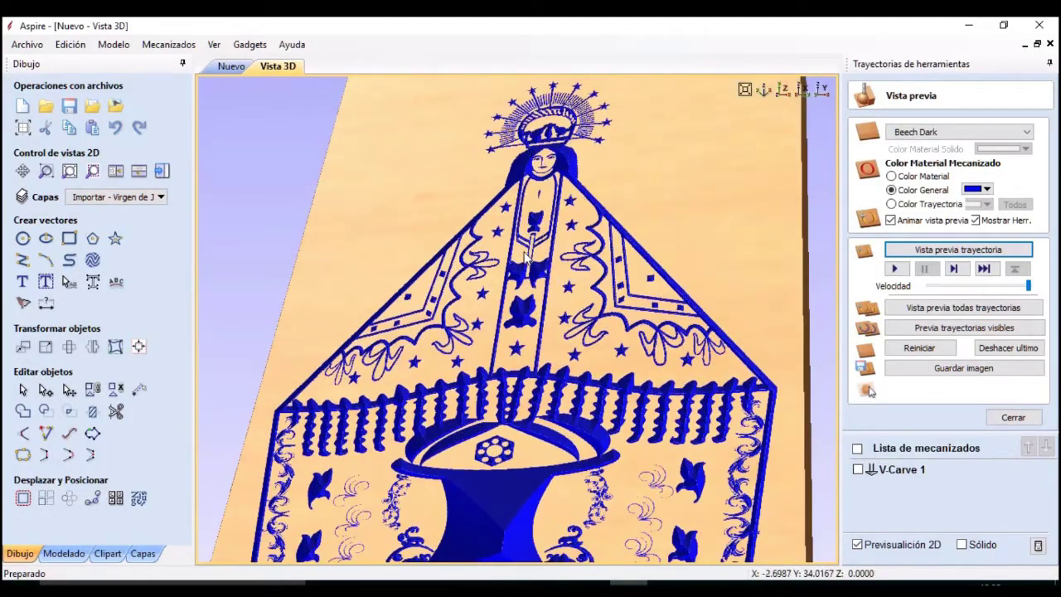
left_click_drag(527, 253, 545, 324)
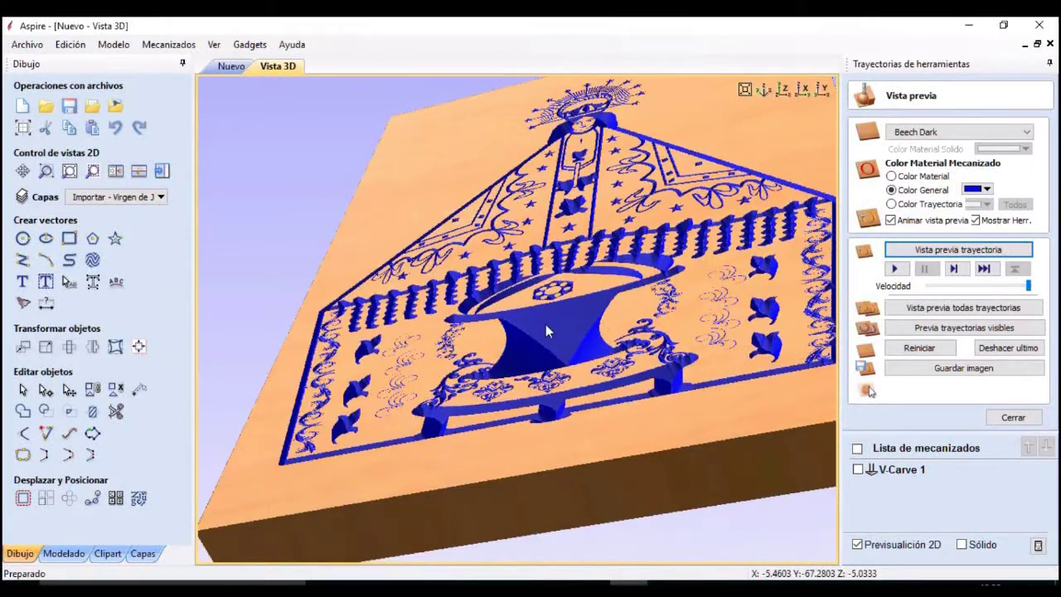
scroll(545, 324, "down", 4)
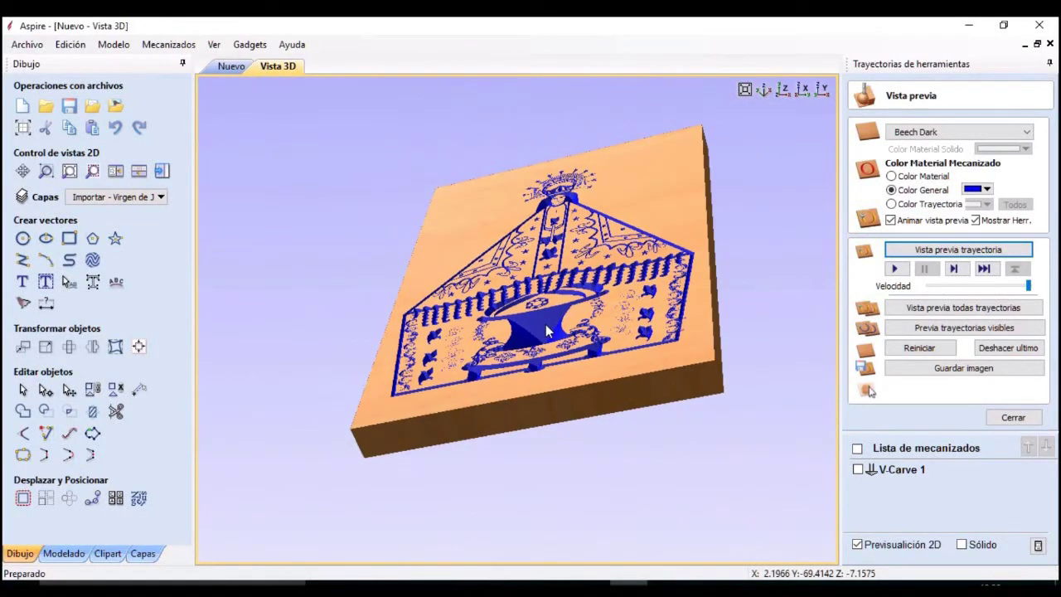
scroll(545, 323, "up", 6)
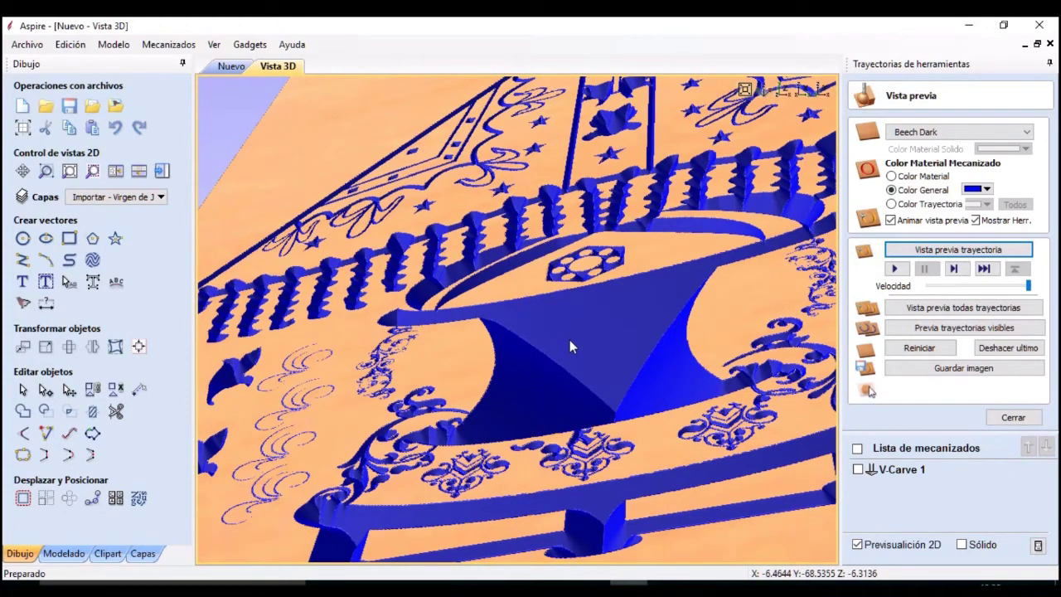
left_click_drag(552, 261, 576, 359)
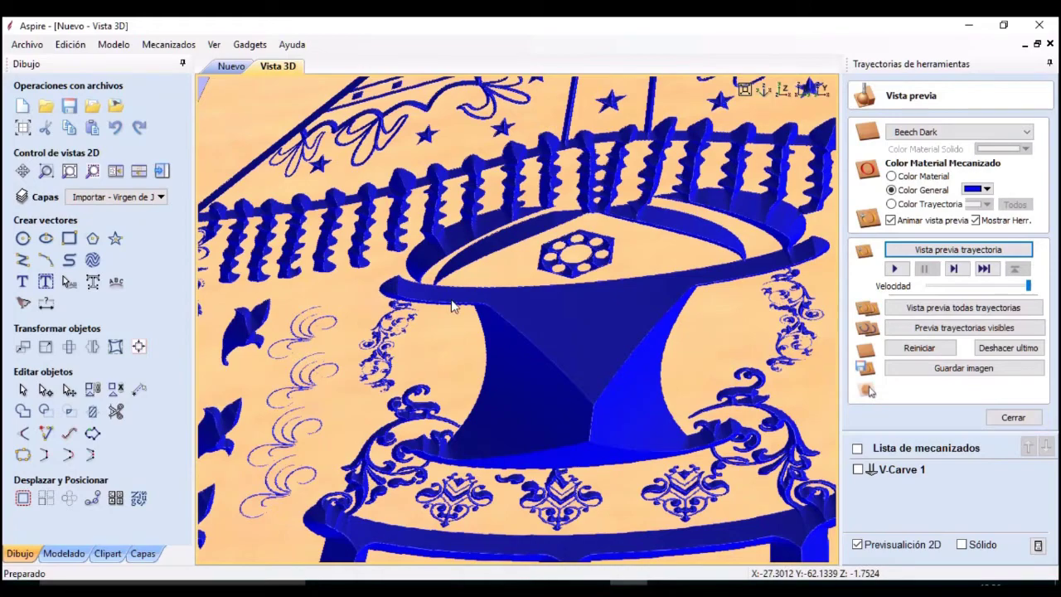
left_click_drag(626, 387, 686, 419)
scroll(686, 419, "up", 3)
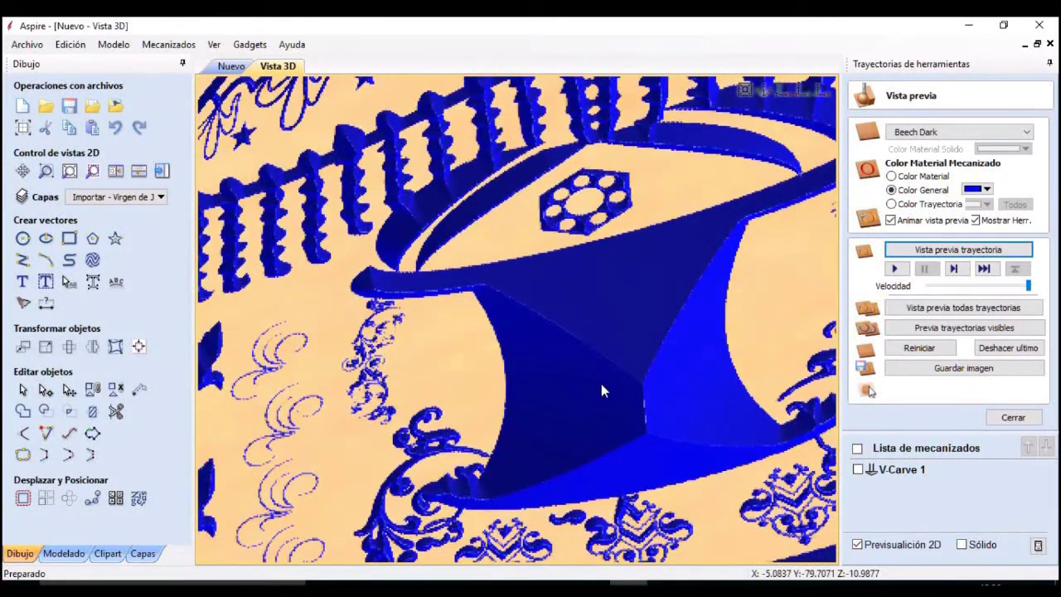
scroll(603, 391, "down", 5)
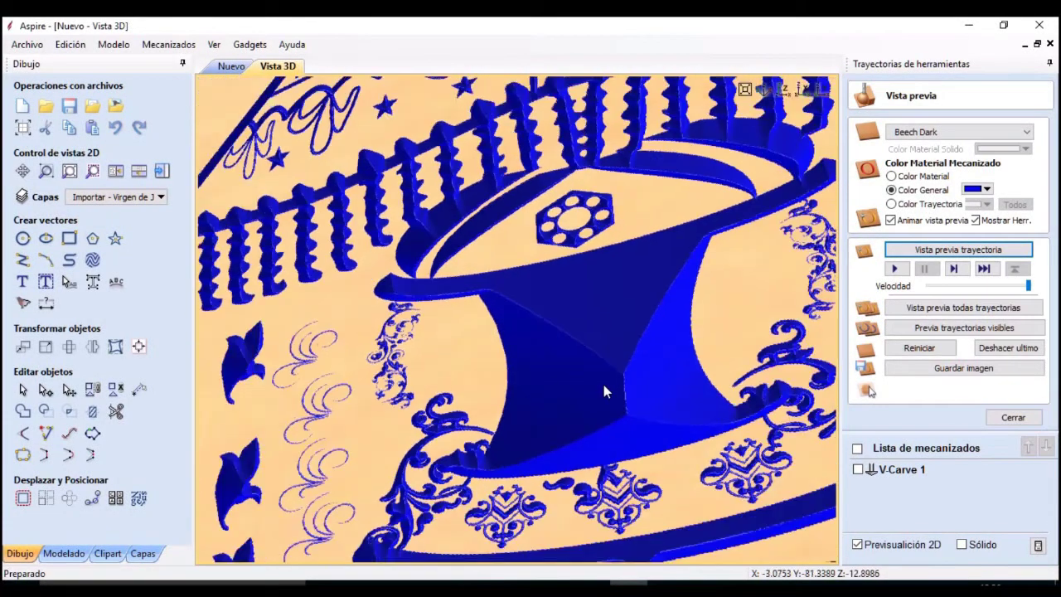
left_click_drag(664, 384, 605, 308)
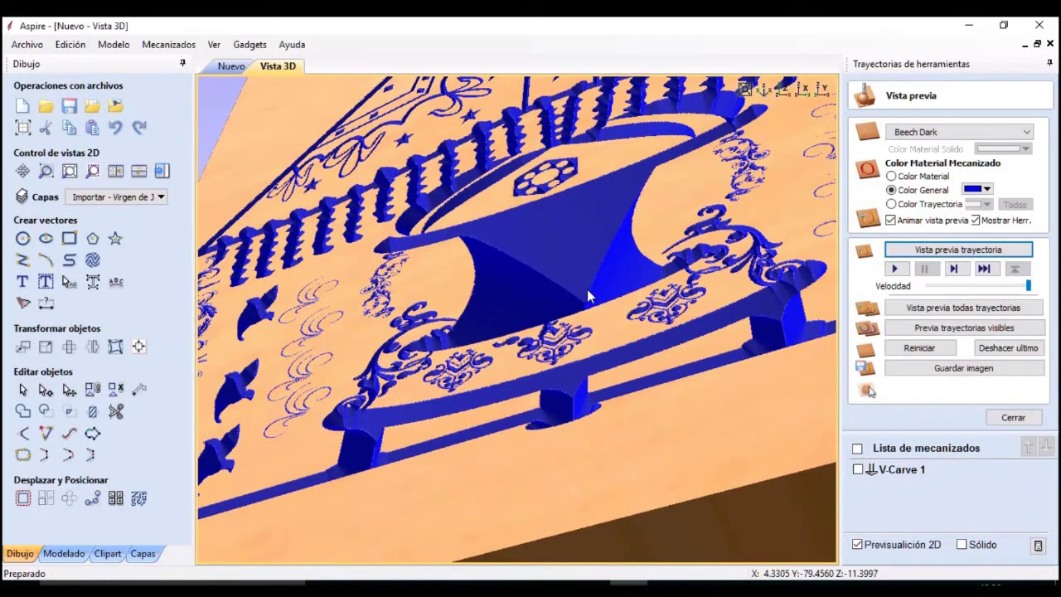
scroll(566, 321, "up", 5)
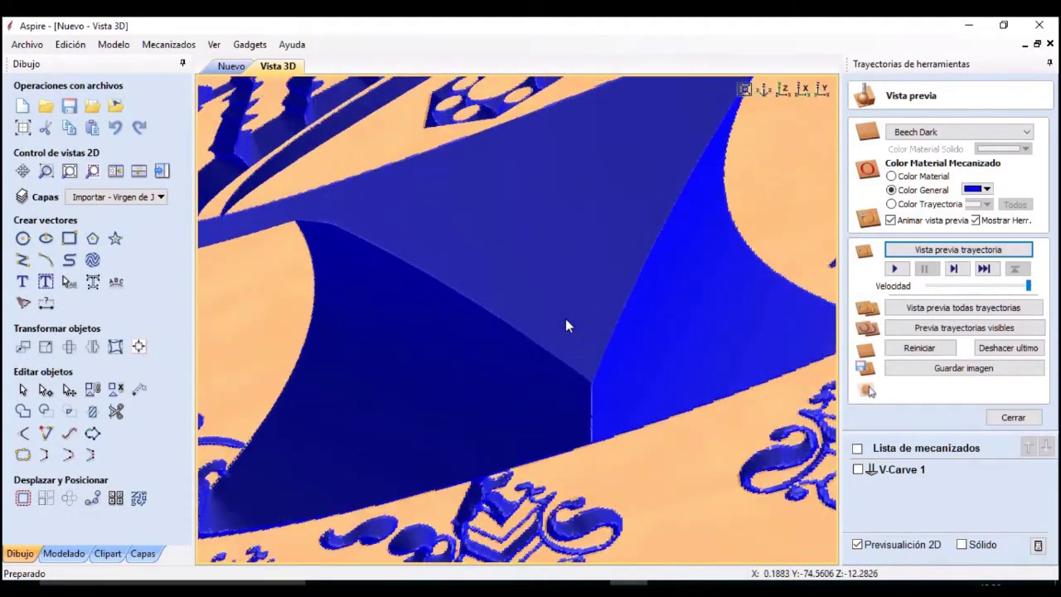
scroll(566, 323, "down", 8)
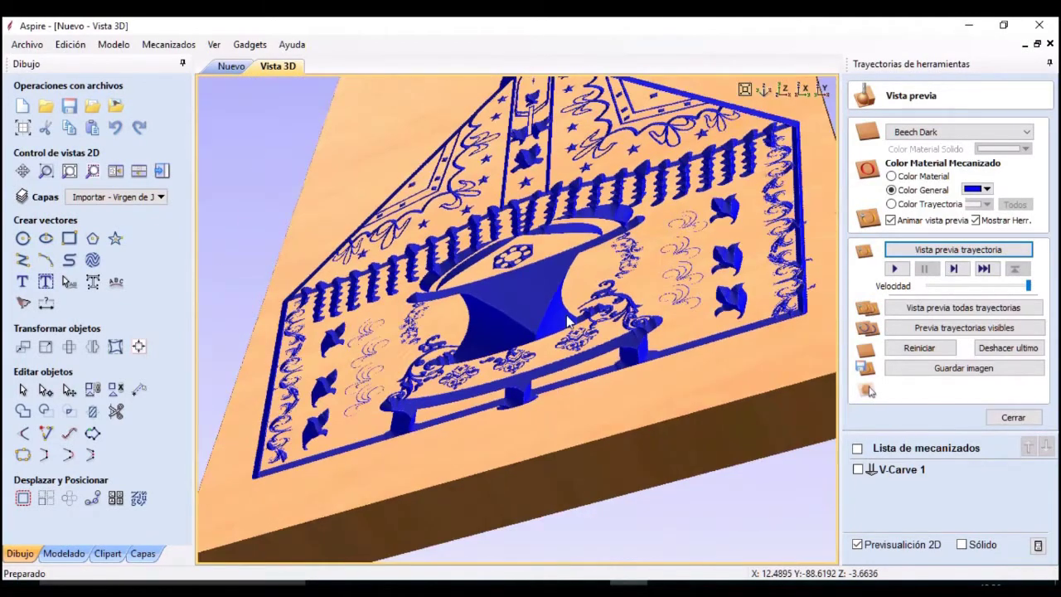
scroll(566, 317, "down", 3)
left_click_drag(569, 319, 560, 352)
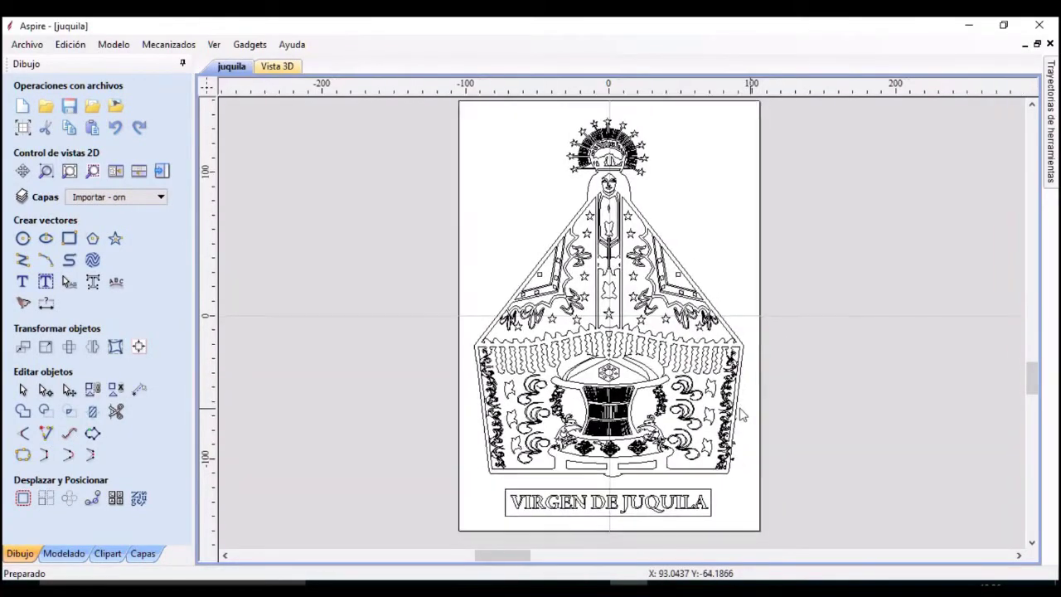
Step: Show the toolpath operations of the juquila drawing and keep them permanently displayed
middle_click_drag(741, 414, 708, 417)
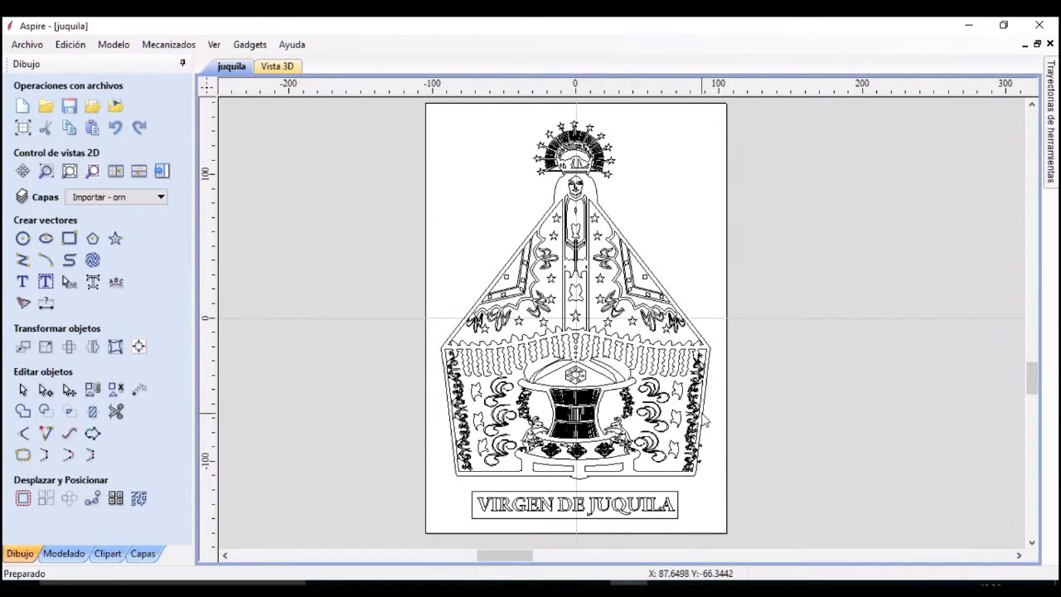
scroll(704, 421, "up", 2)
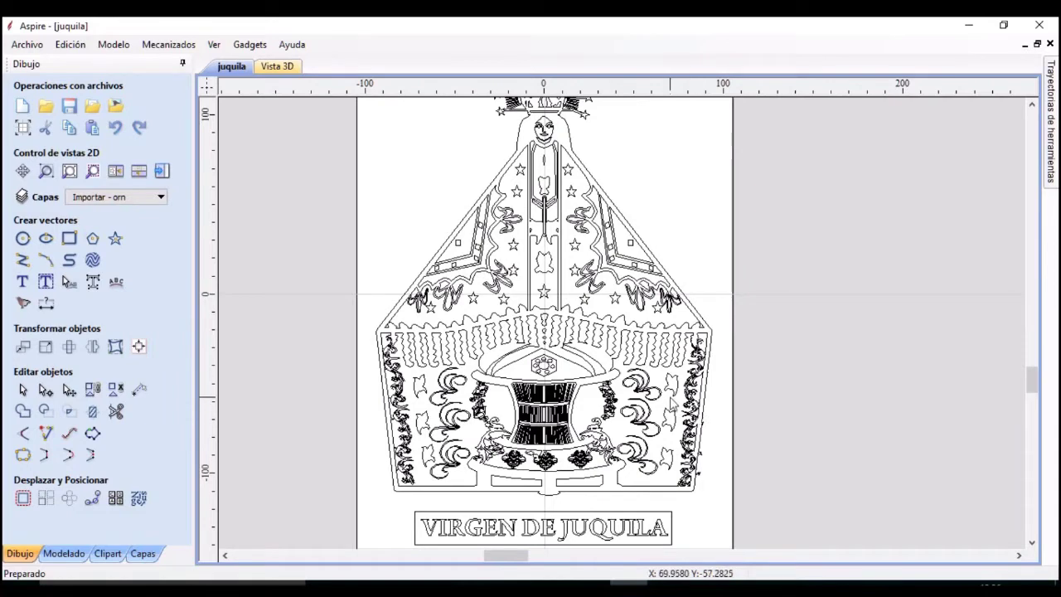
scroll(686, 416, "down", 2)
scroll(687, 412, "up", 1)
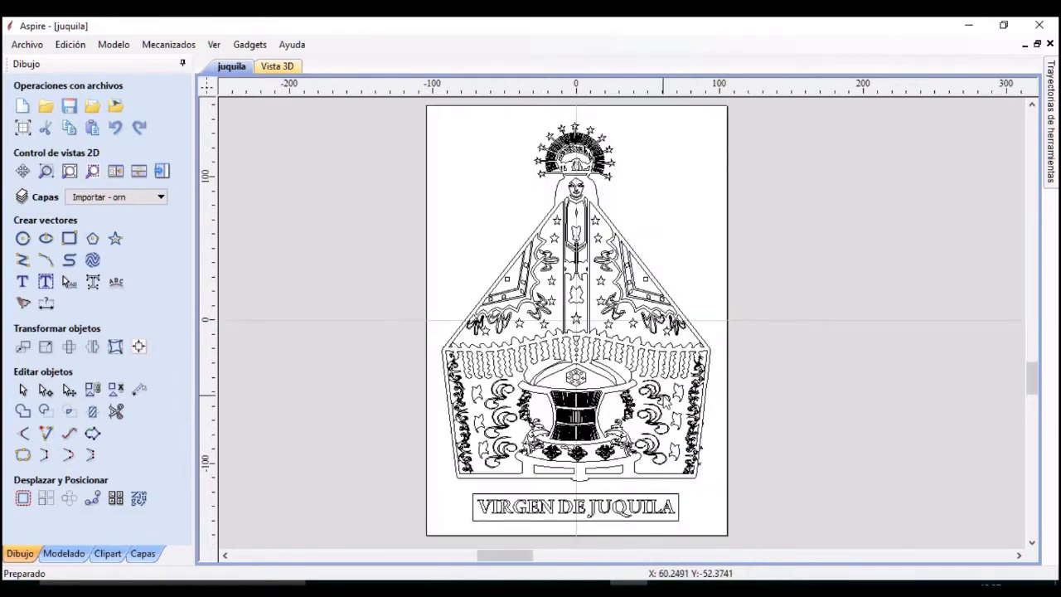
left_click(1049, 137)
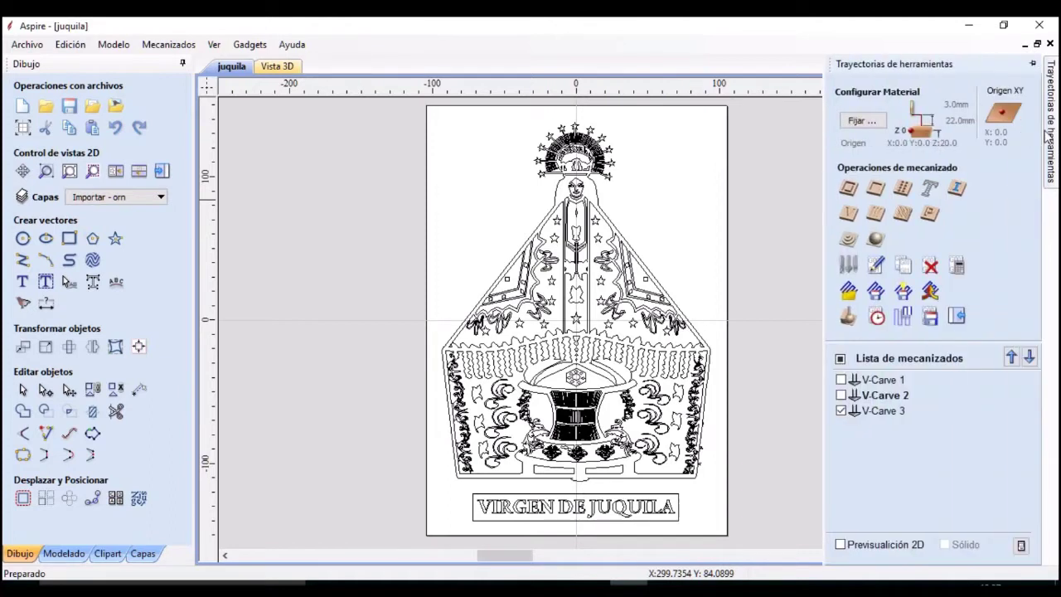
left_click(1032, 63)
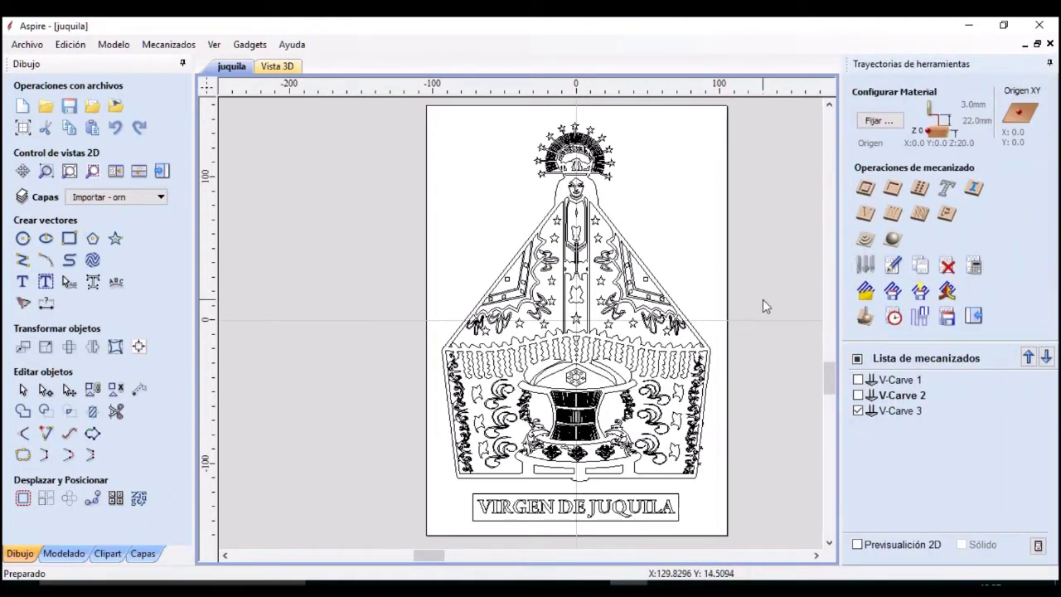
Step: Examine the narrow vertical slats that fill the pedestal in the juquila drawing
mouse_move(762, 300)
middle_mouse_down()
mouse_move(735, 298)
mouse_move(726, 311)
middle_mouse_up()
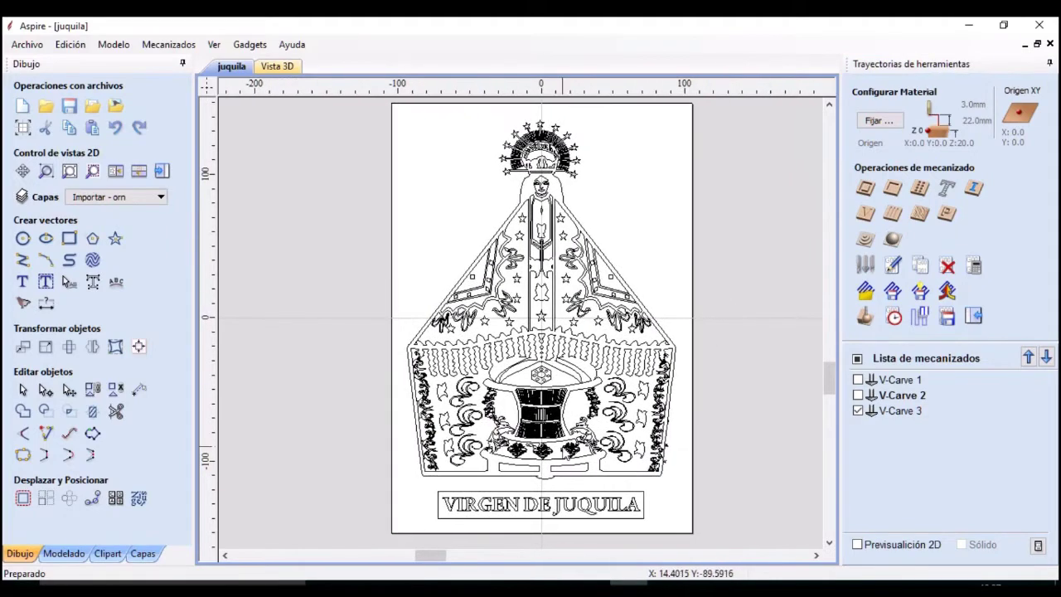
scroll(539, 464, "down", 2)
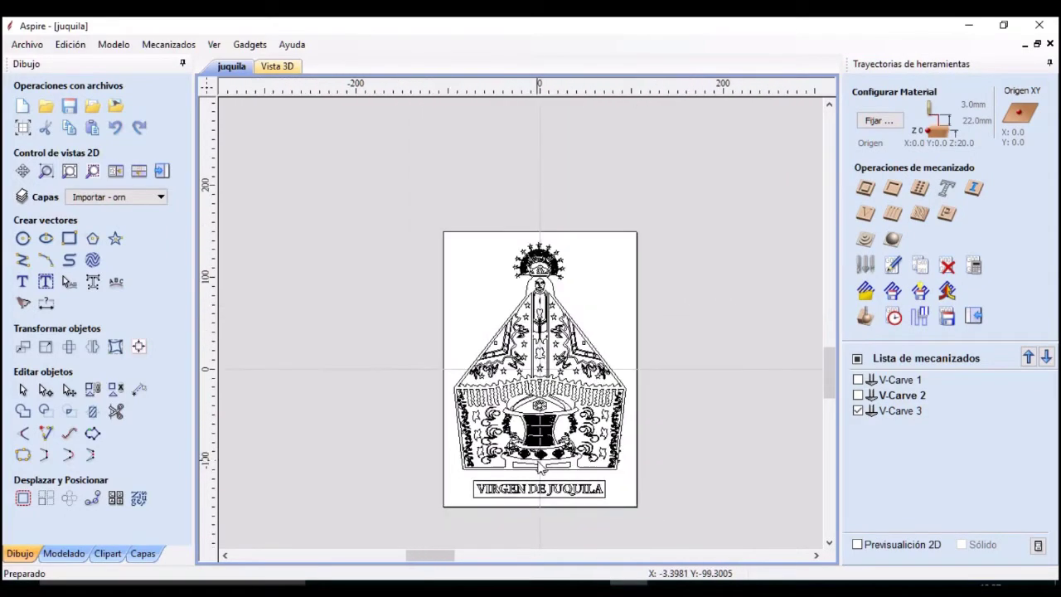
scroll(539, 466, "up", 5)
scroll(541, 468, "up", 2)
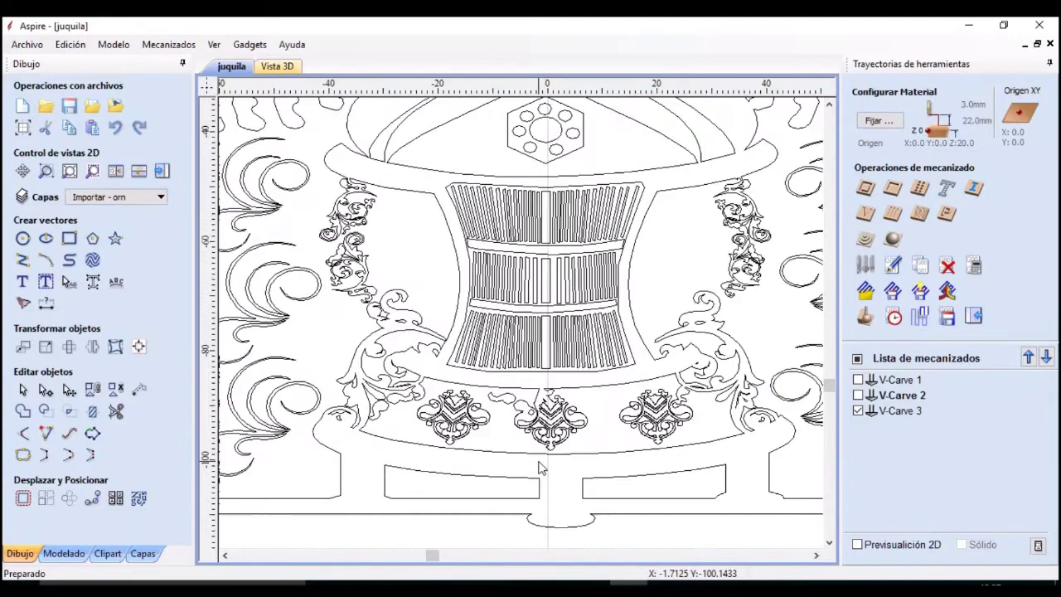
scroll(538, 466, "down", 1)
middle_click_drag(539, 464, 524, 371)
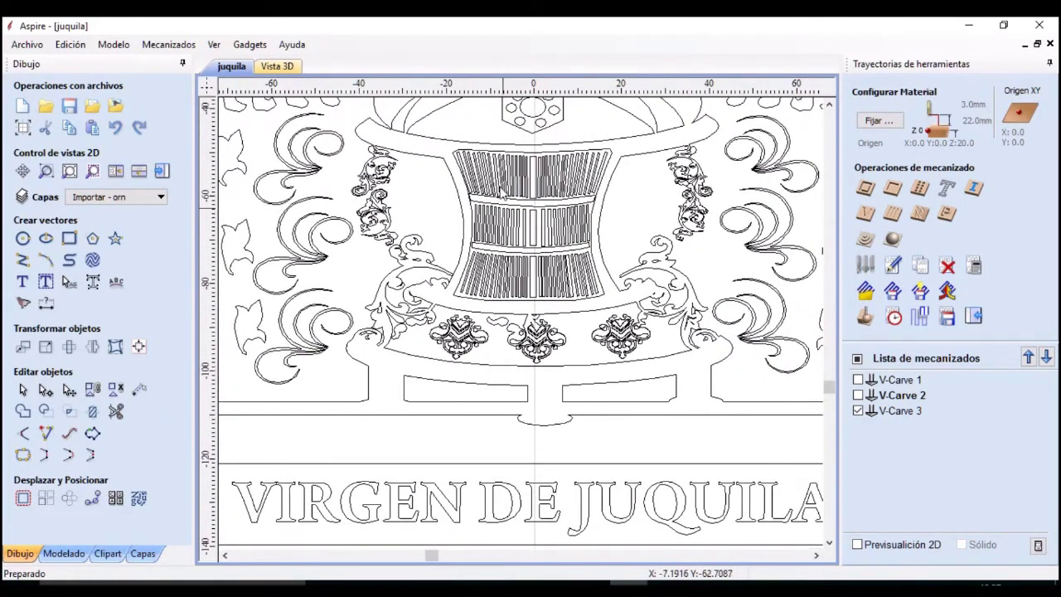
Step: Examine the three rows of pedestal slats and the surrounding ornaments in the juquila drawing
scroll(502, 178, "up", 3)
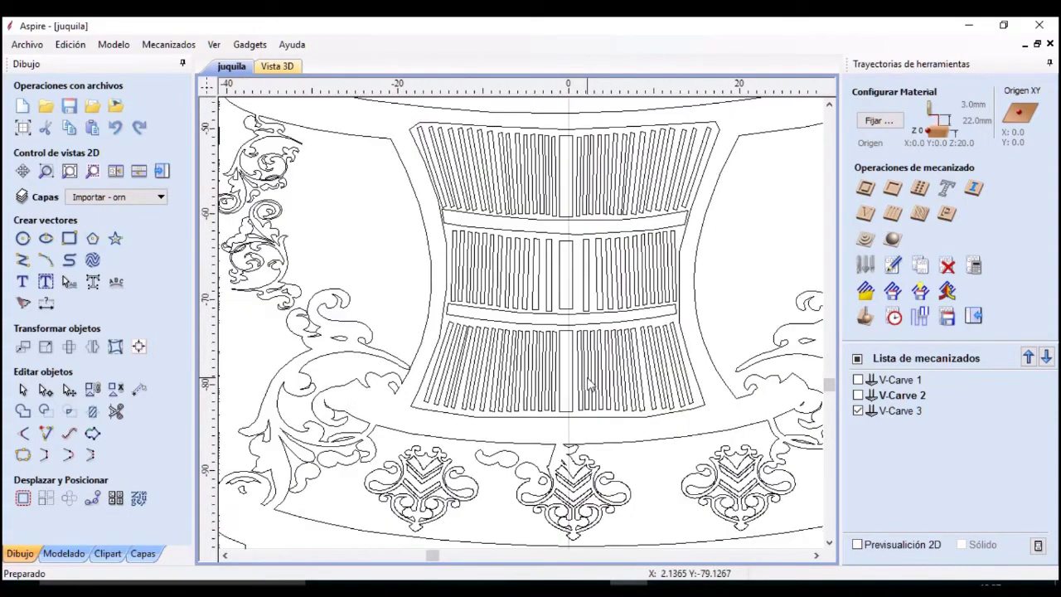
scroll(588, 381, "down", 5)
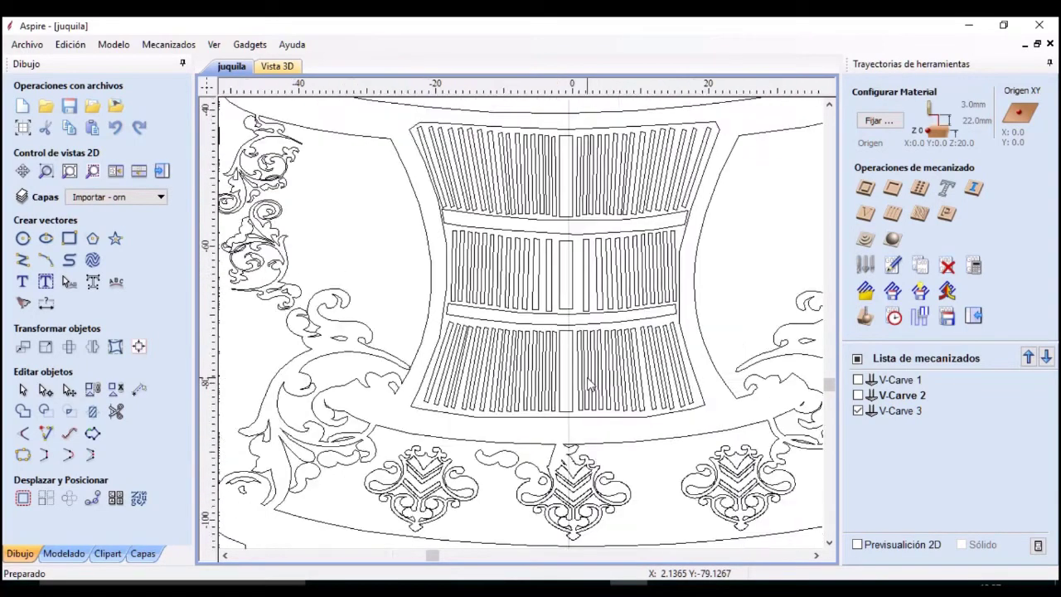
scroll(591, 386, "down", 4)
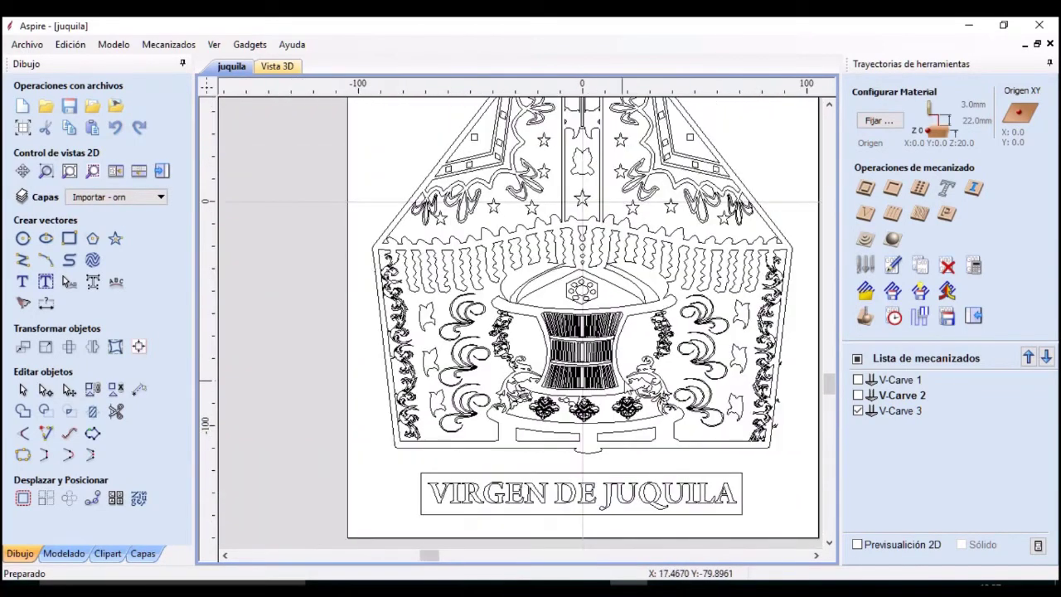
scroll(580, 377, "up", 3)
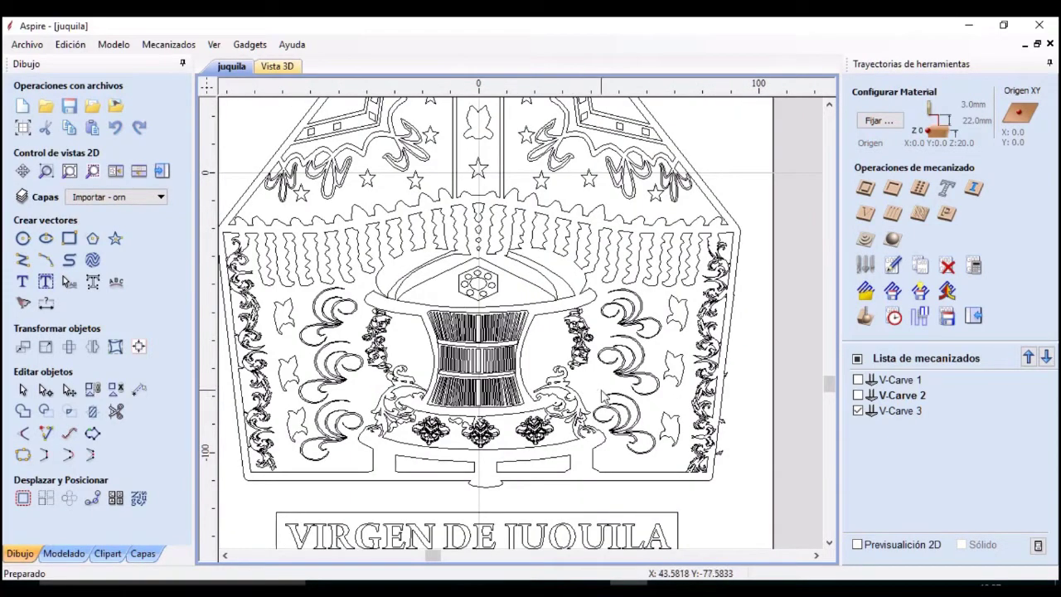
scroll(575, 474, "down", 2)
scroll(521, 489, "up", 4)
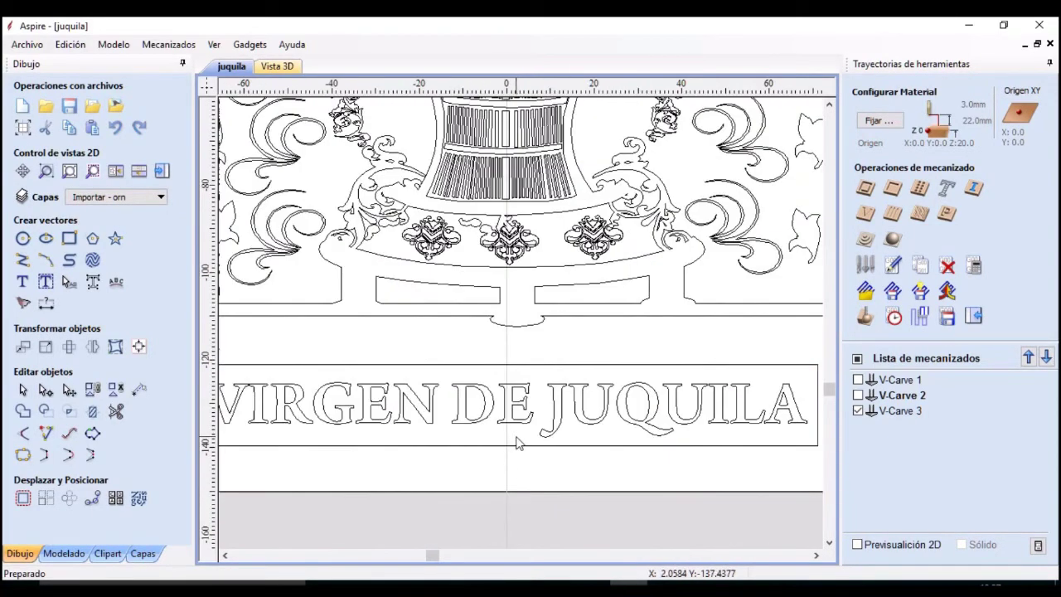
Step: Examine the framed VIRGEN DE JUQUILA lettering beneath the figure and its place in the complete drawing
middle_click_drag(516, 437, 625, 434)
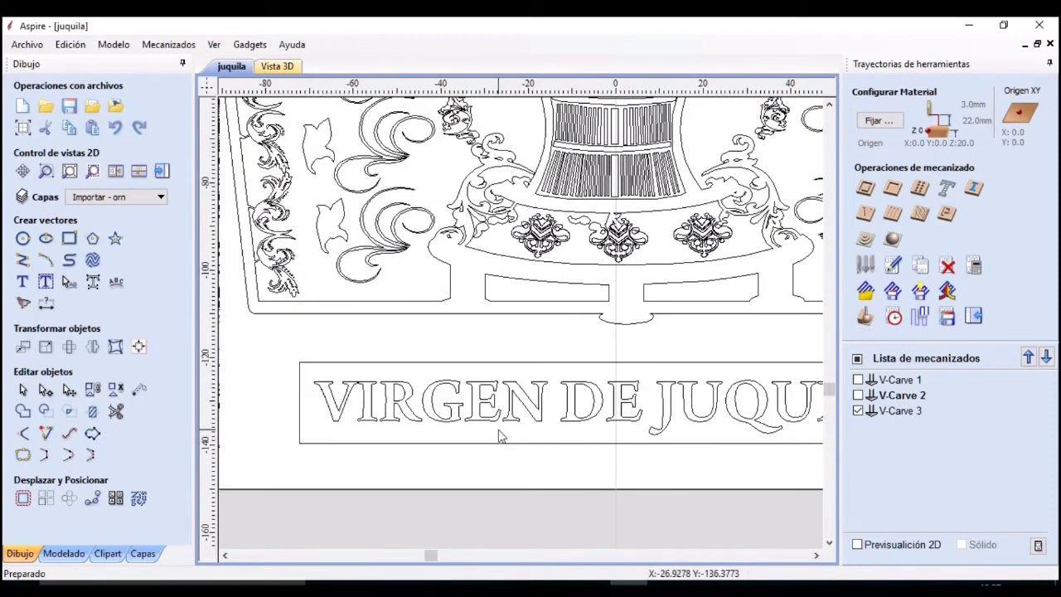
middle_click_drag(497, 437, 395, 437)
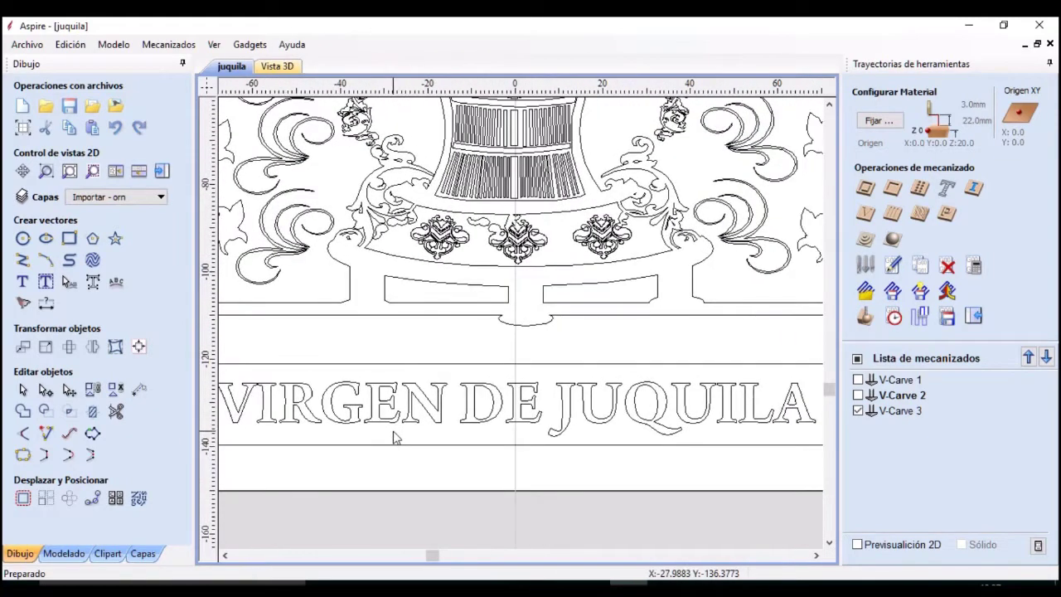
scroll(411, 426, "down", 2)
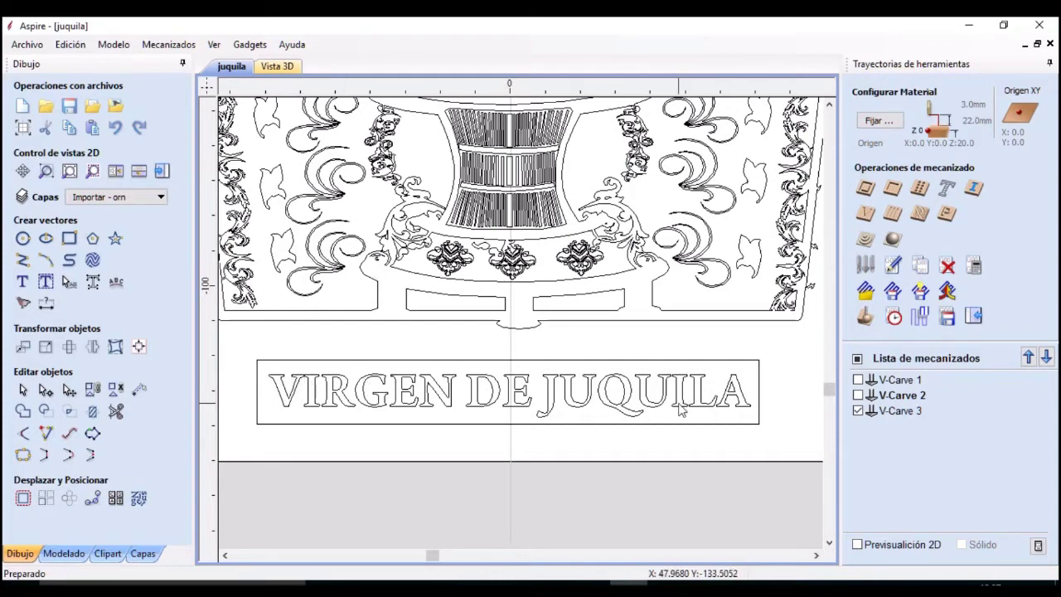
scroll(518, 402, "up", 2)
scroll(497, 373, "down", 4)
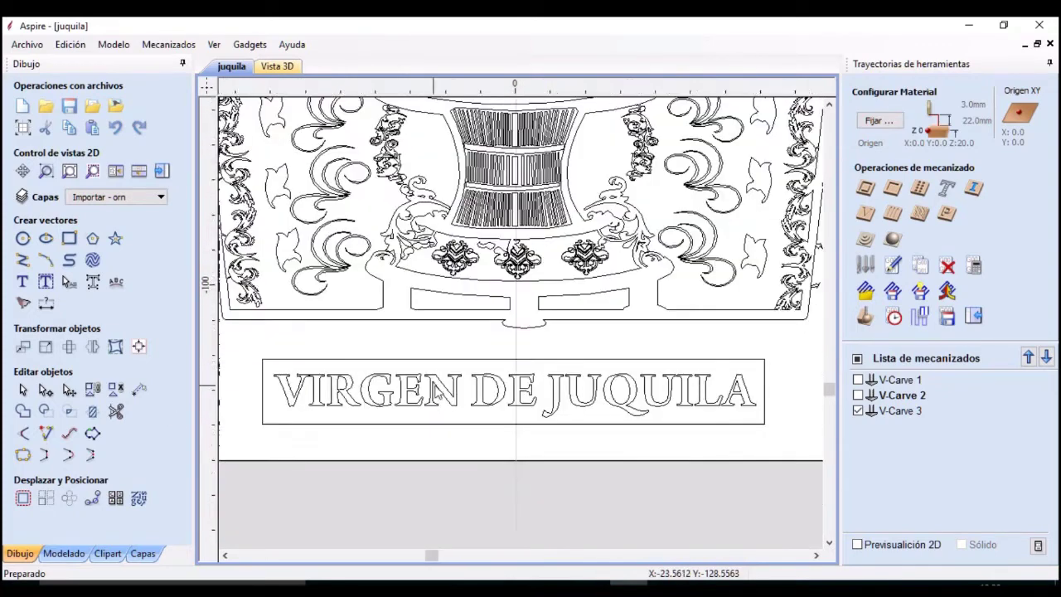
scroll(487, 363, "down", 2)
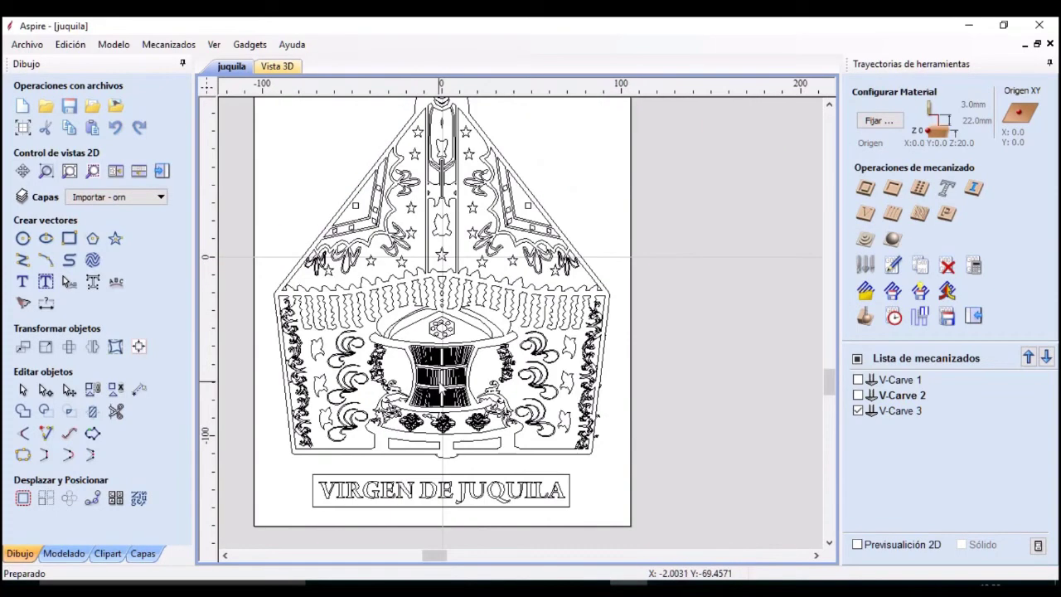
scroll(444, 383, "up", 2)
scroll(478, 419, "down", 3)
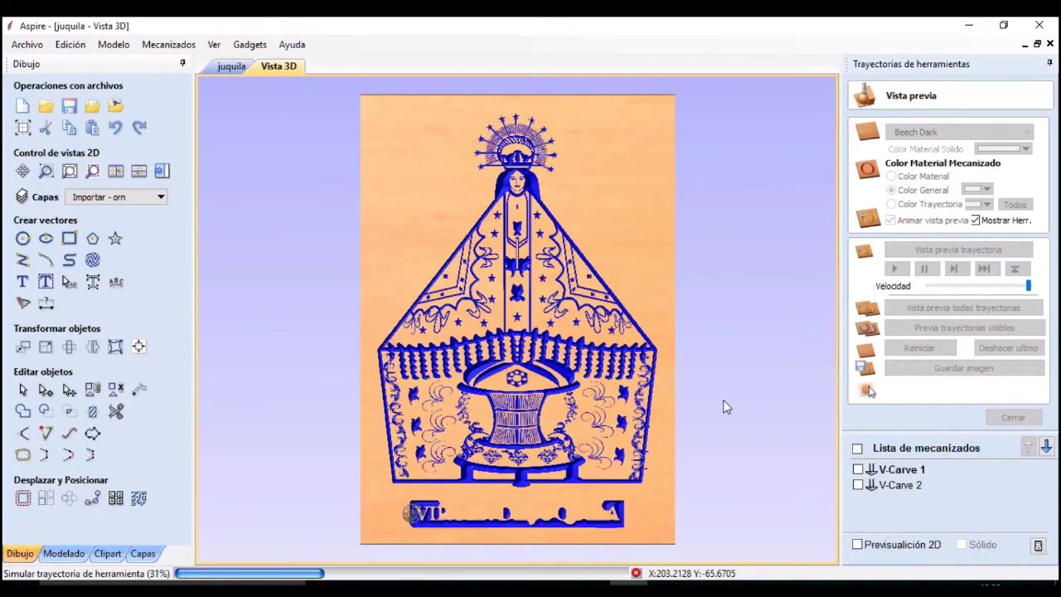
Step: Examine the simulated carving of the pedestal slats, ornaments and whole plaque from several angles, and close the toolpath preview
scroll(553, 460, "down", 1)
scroll(553, 461, "up", 1)
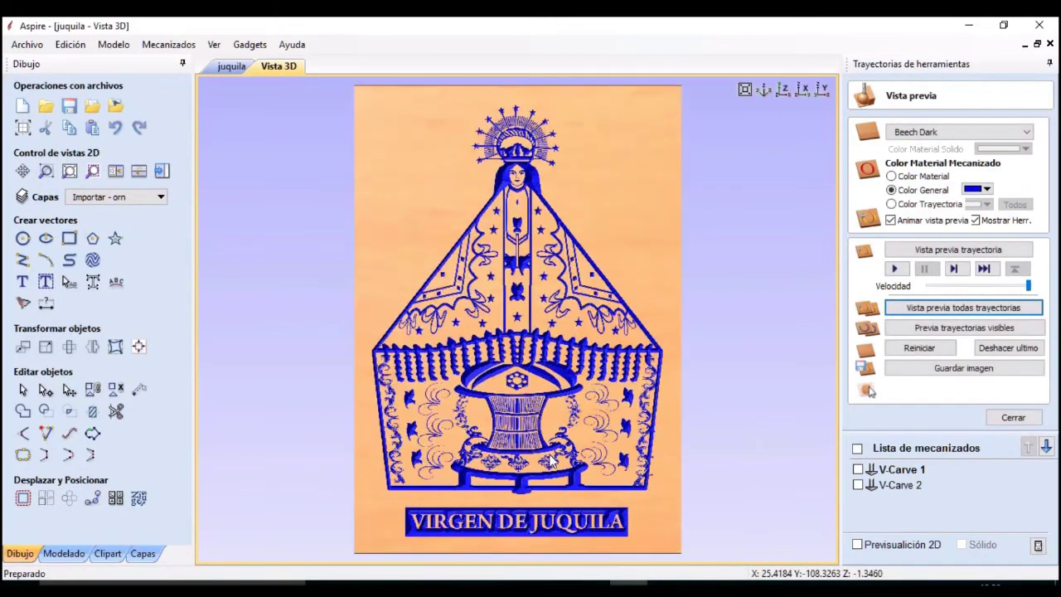
scroll(553, 460, "up", 2)
left_click_drag(563, 433, 483, 391)
scroll(483, 390, "down", 2)
scroll(484, 390, "up", 4)
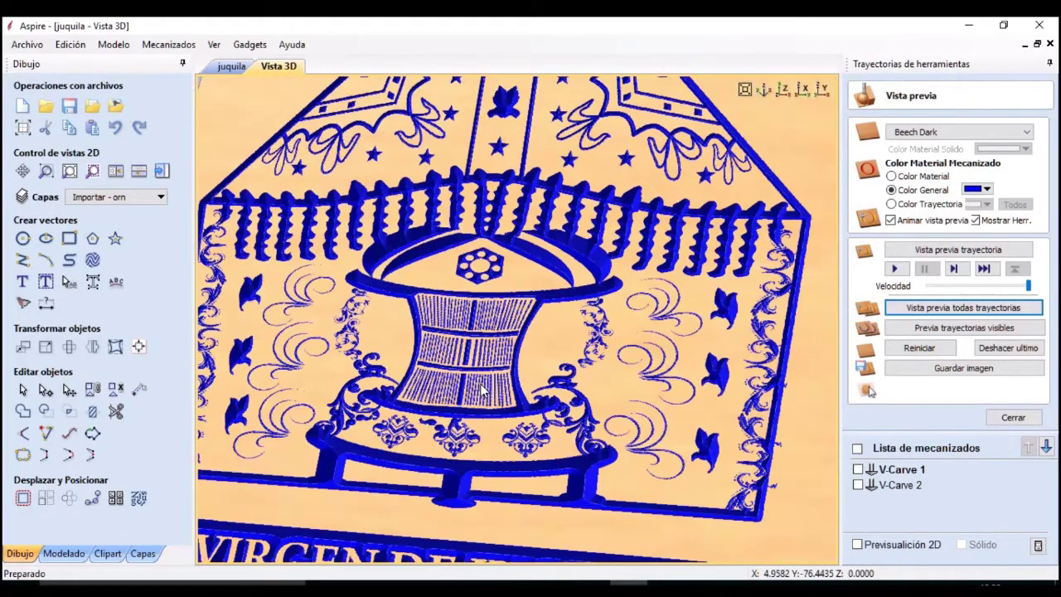
scroll(481, 390, "up", 2)
left_click_drag(529, 400, 490, 359)
scroll(491, 359, "up", 3)
scroll(489, 359, "down", 2)
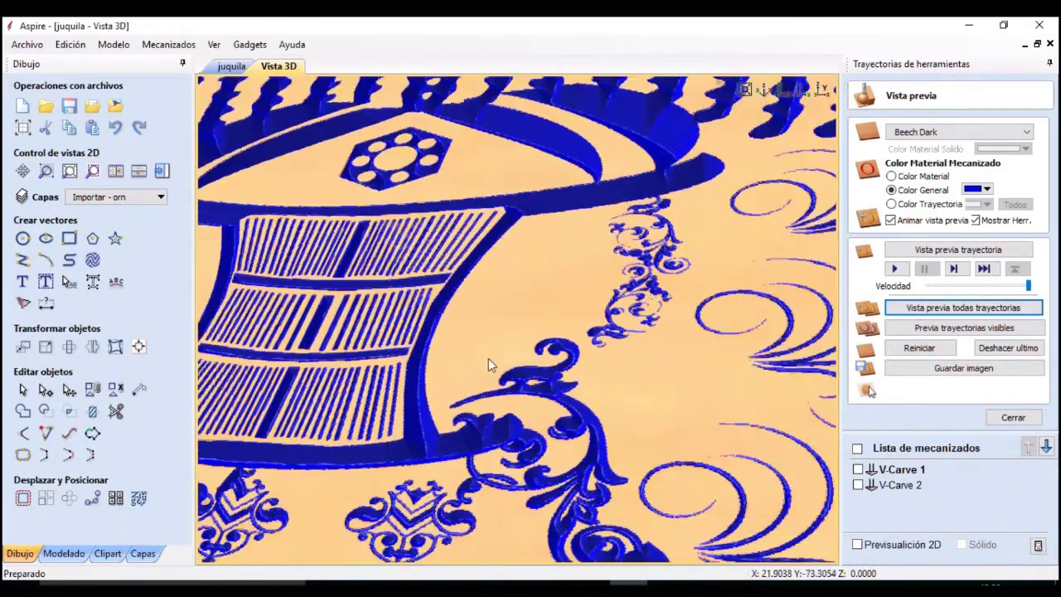
scroll(488, 359, "down", 6)
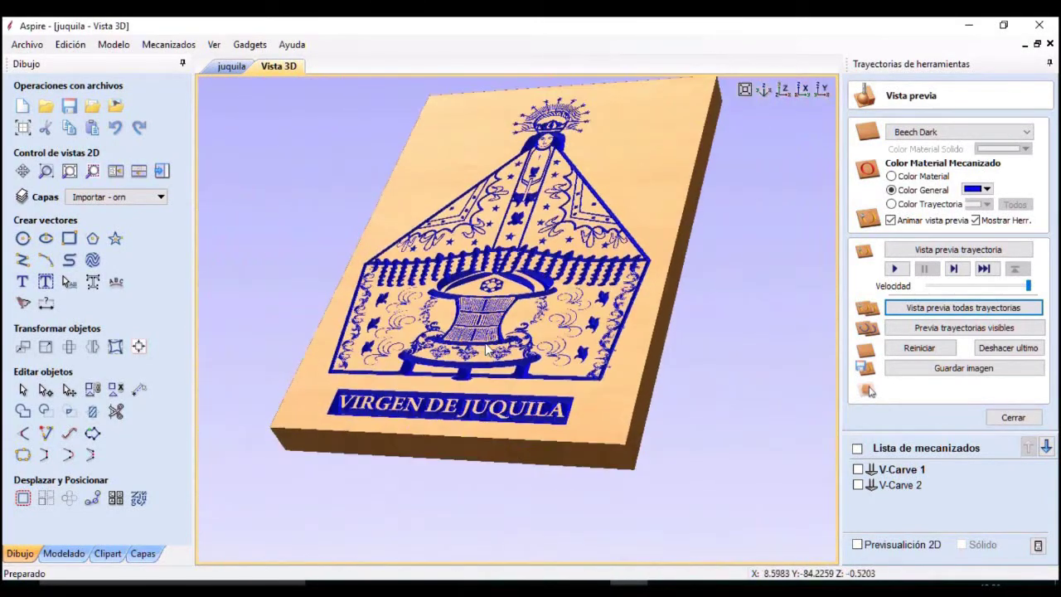
left_click_drag(487, 349, 673, 340)
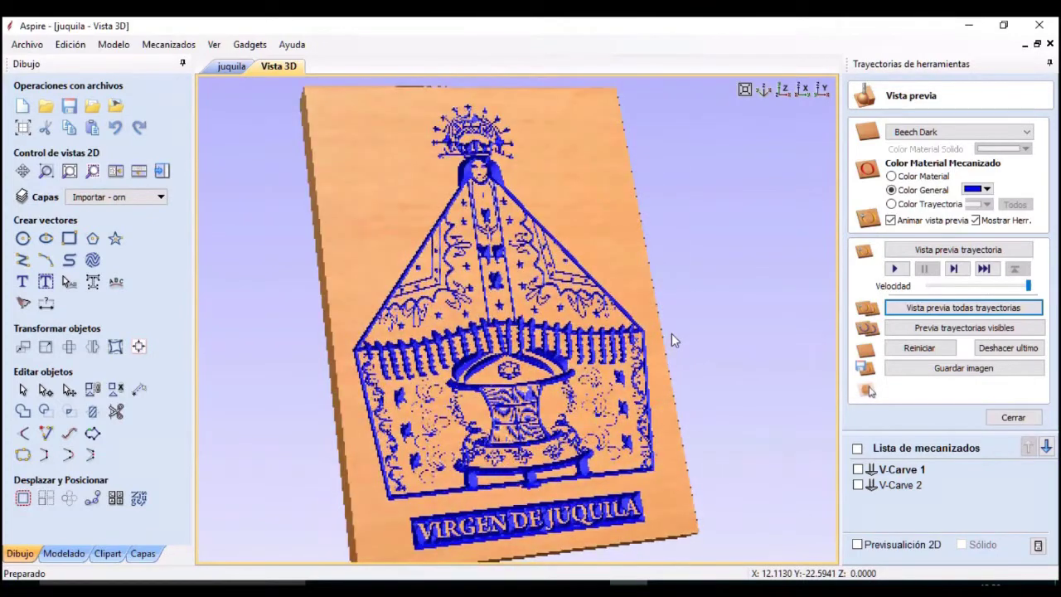
left_click(1012, 417)
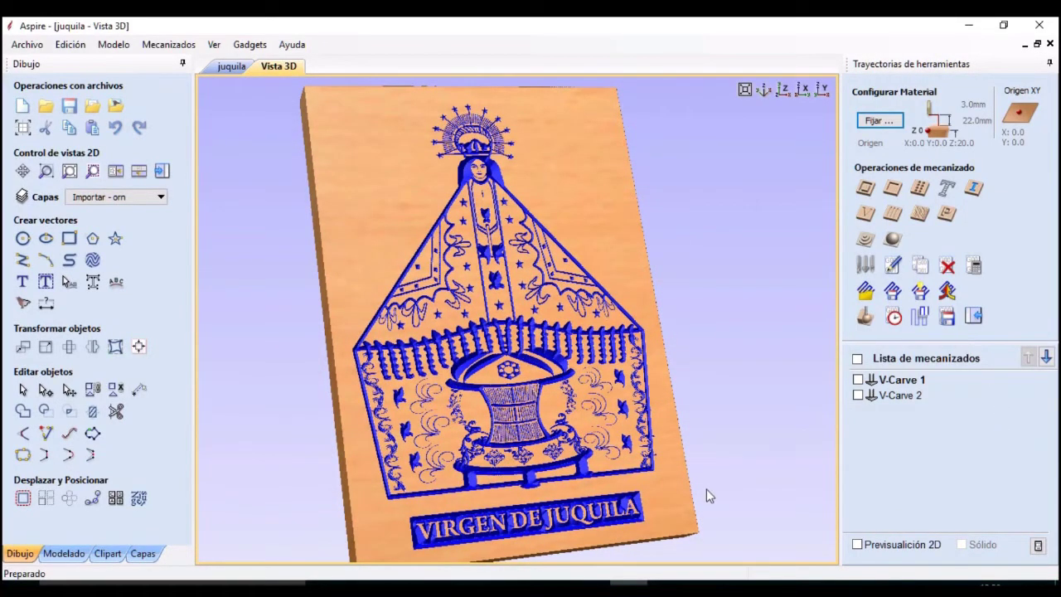
Step: Display both V-Carve toolpaths over the carved plaque together, and inspect V-Carve 1 and V-Carve 2 separately
left_click_drag(737, 456, 727, 522)
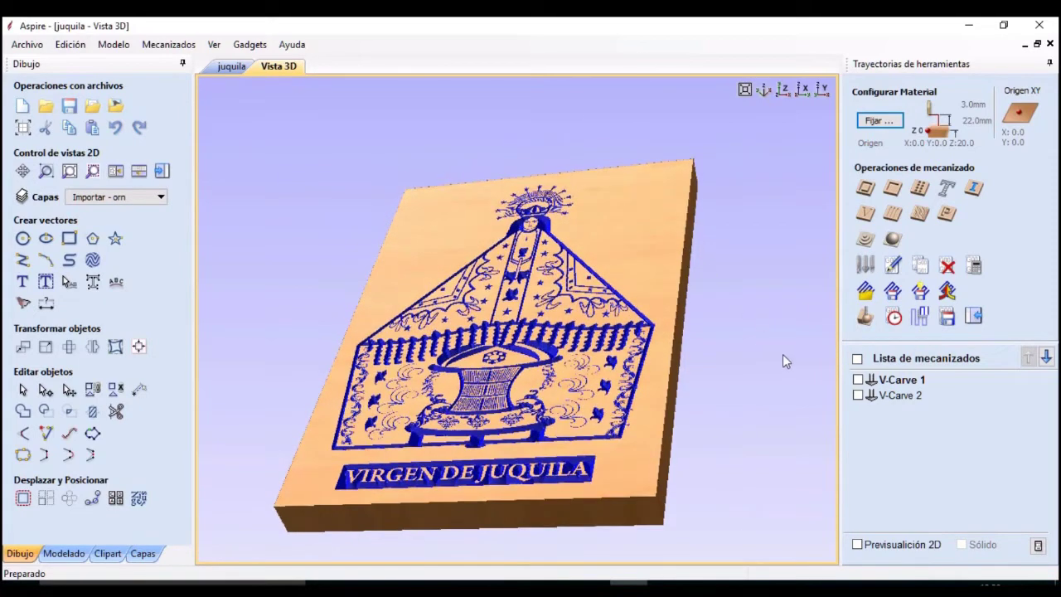
left_click(856, 359)
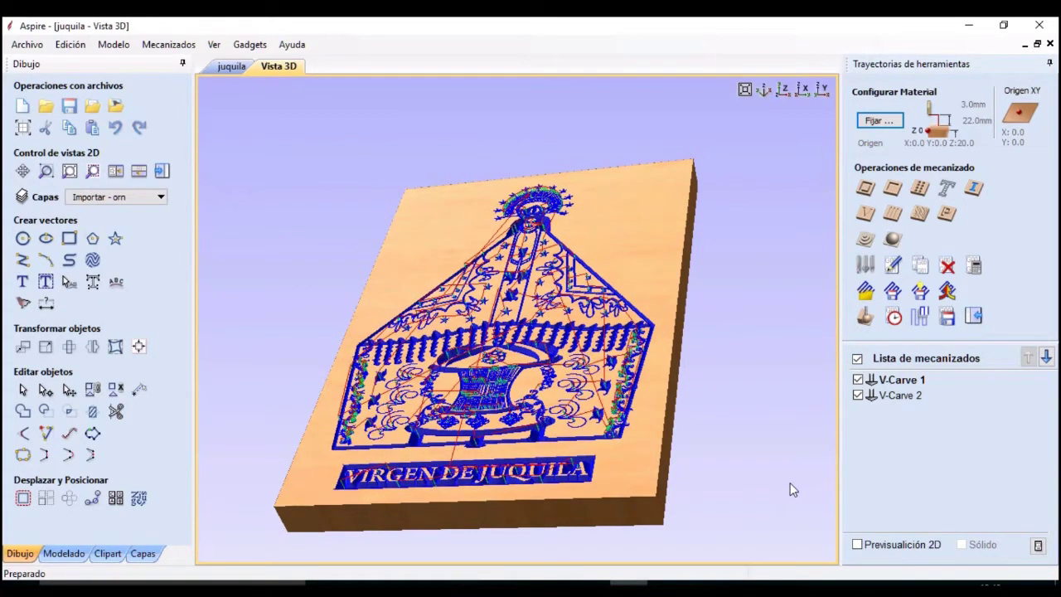
left_click(857, 359)
left_click(858, 379)
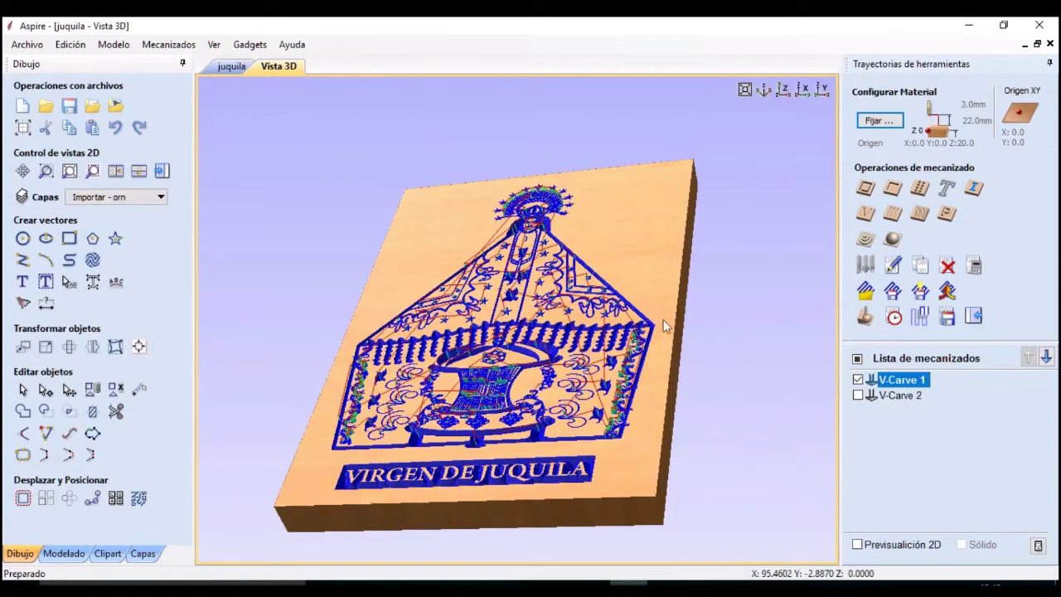
left_click(857, 378)
left_click(858, 395)
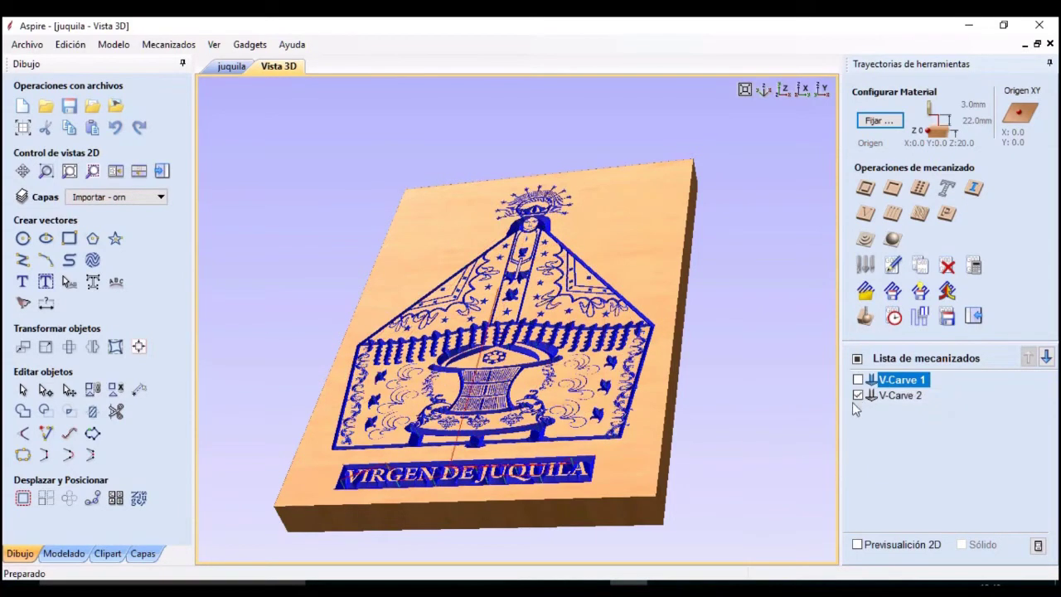
left_click(857, 395)
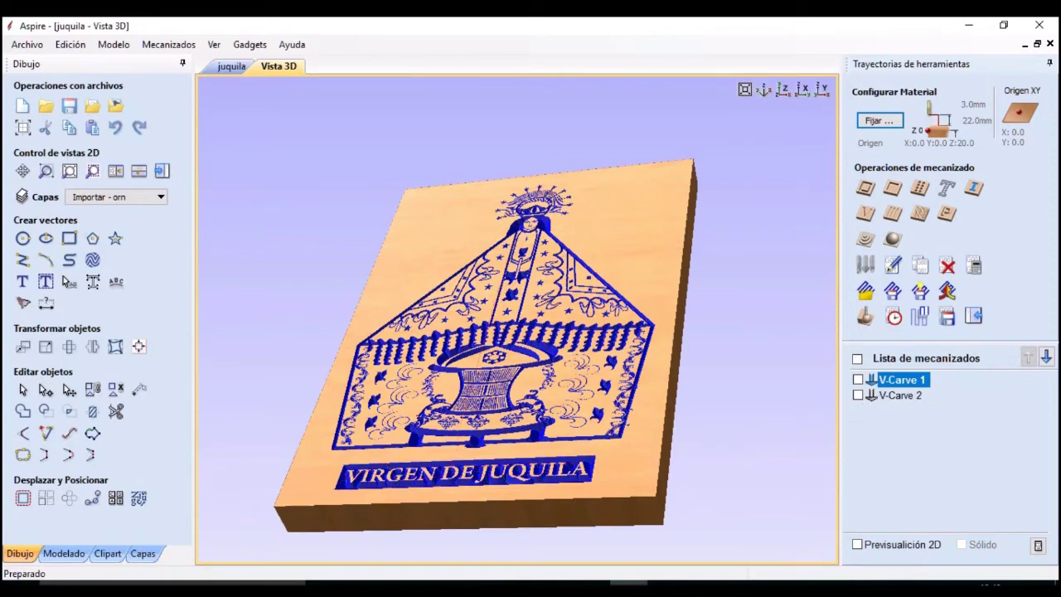
Step: Compare the areas cut by V-Carve 1 and V-Carve 2 once more and leave both toolpaths displayed
left_click(858, 358)
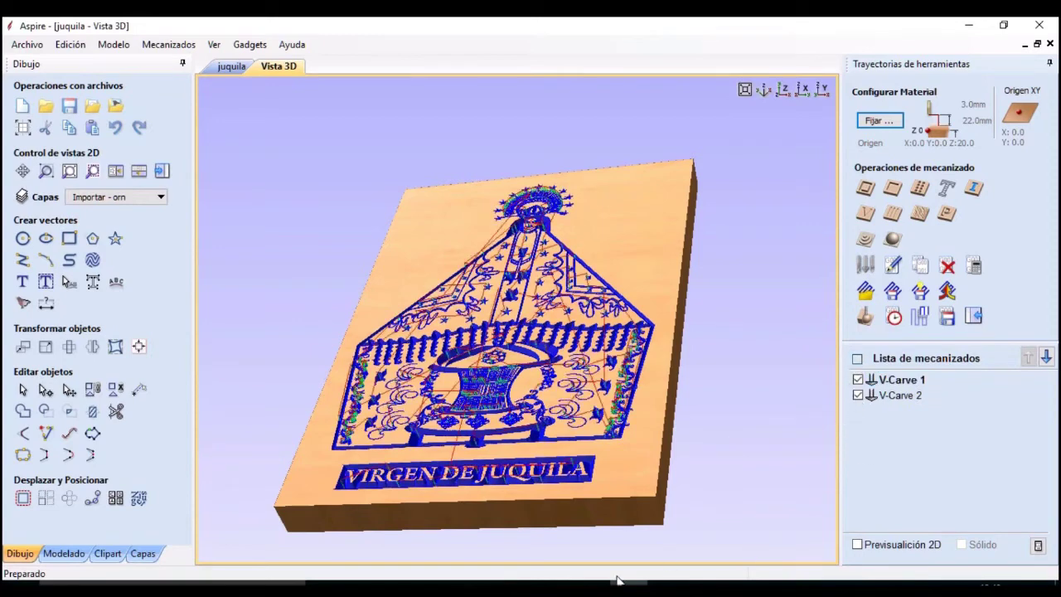
left_click(858, 394)
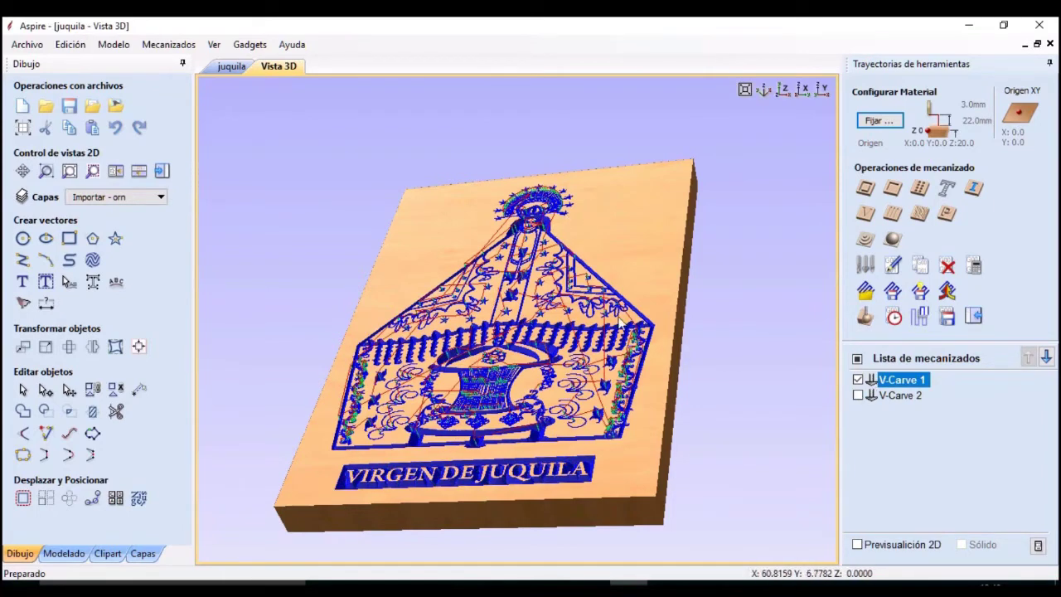
left_click(858, 379)
left_click(858, 395)
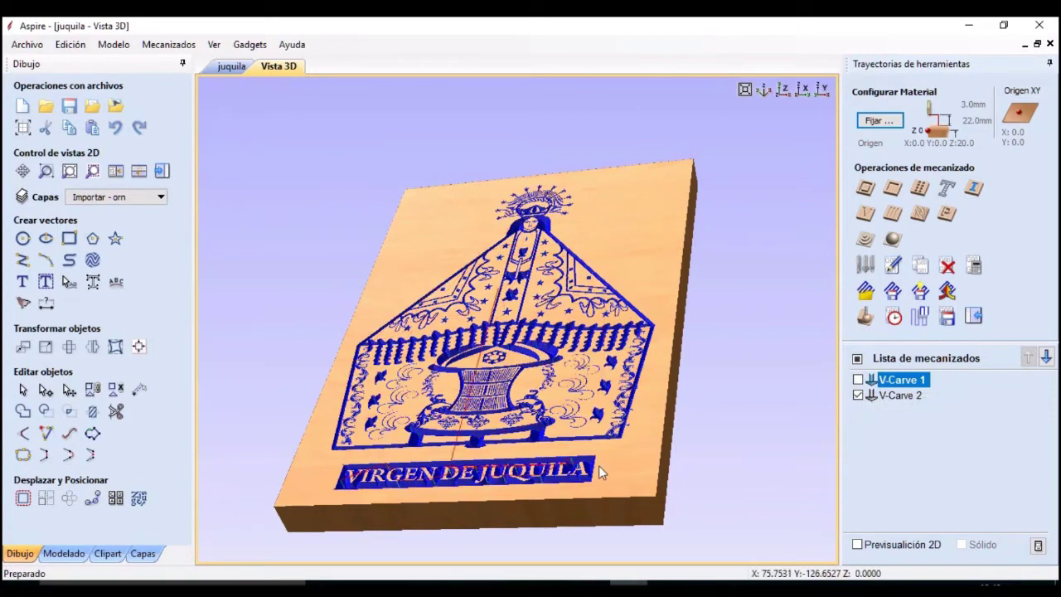
left_click(858, 379)
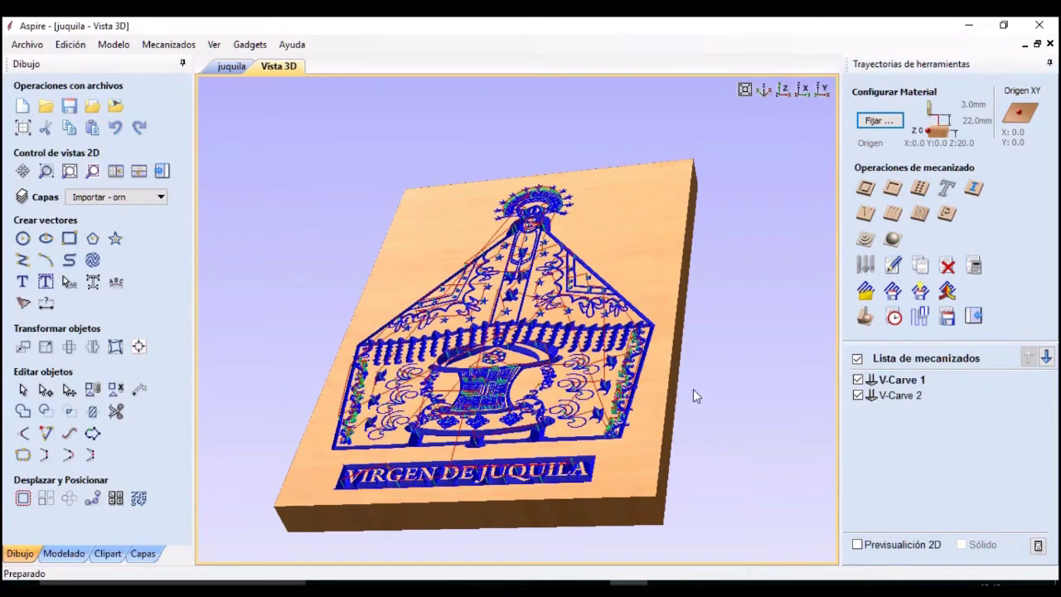
left_click_drag(693, 388, 871, 352)
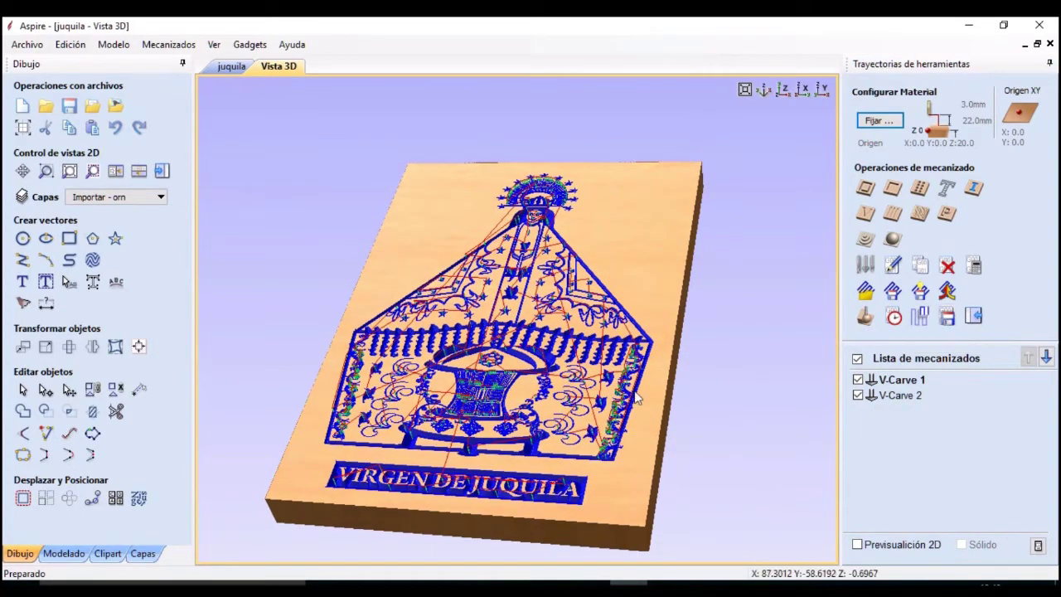
Step: Save both visible toolpaths as one Anderson (mm) (*.nc) file named virgen juquila in the religion folder on the desktop
left_click(947, 322)
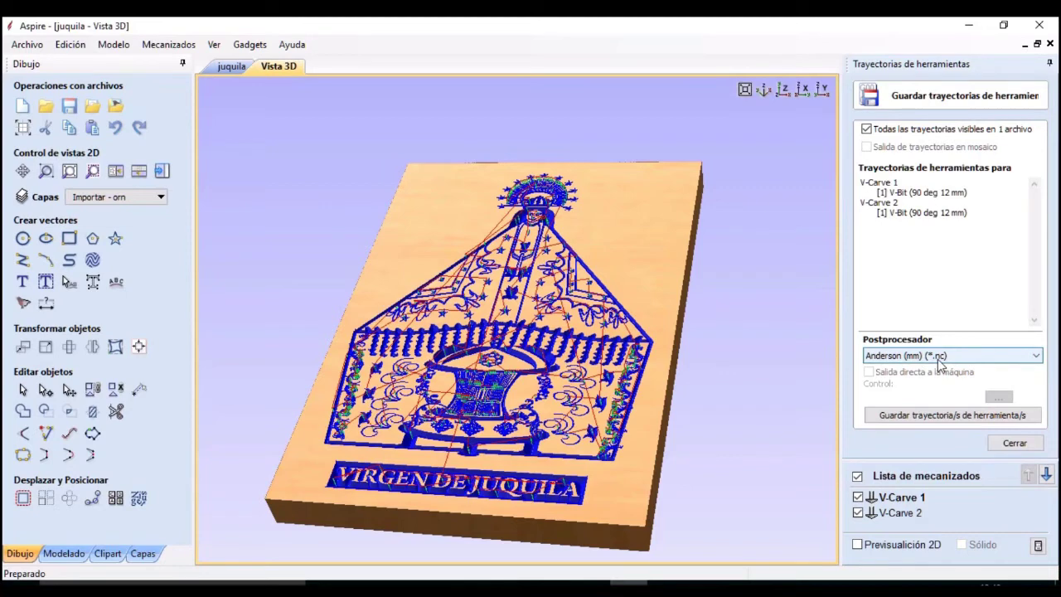
left_click(891, 421)
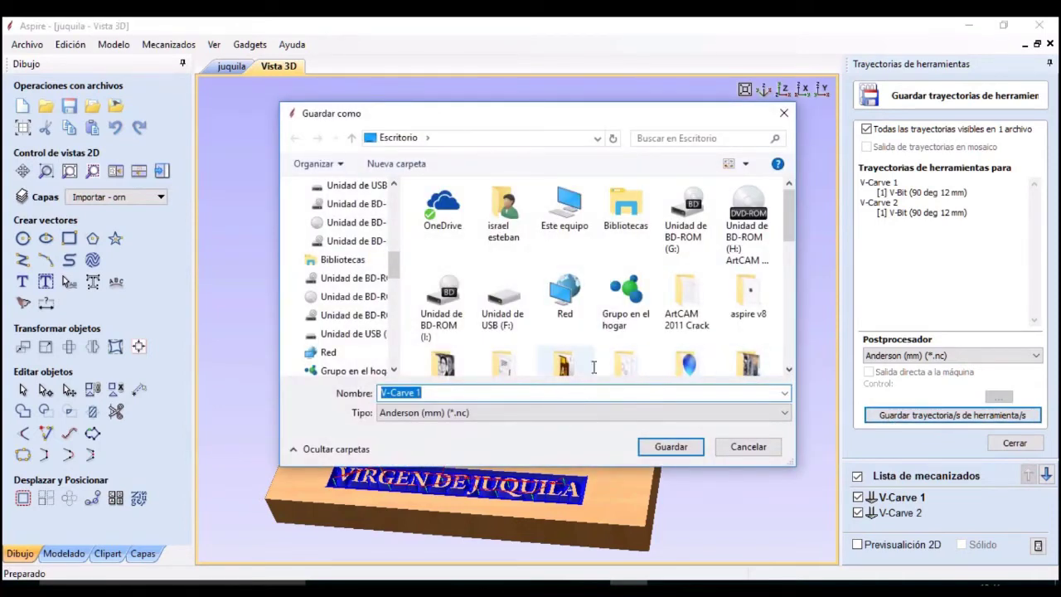
scroll(604, 339, "down", 10)
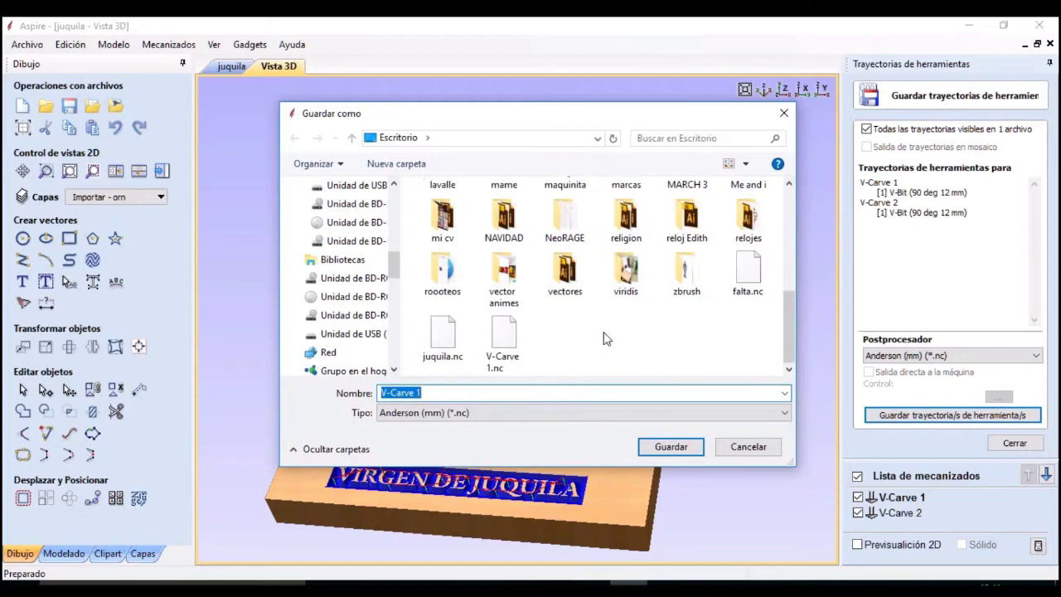
double_click(626, 217)
left_click(502, 395)
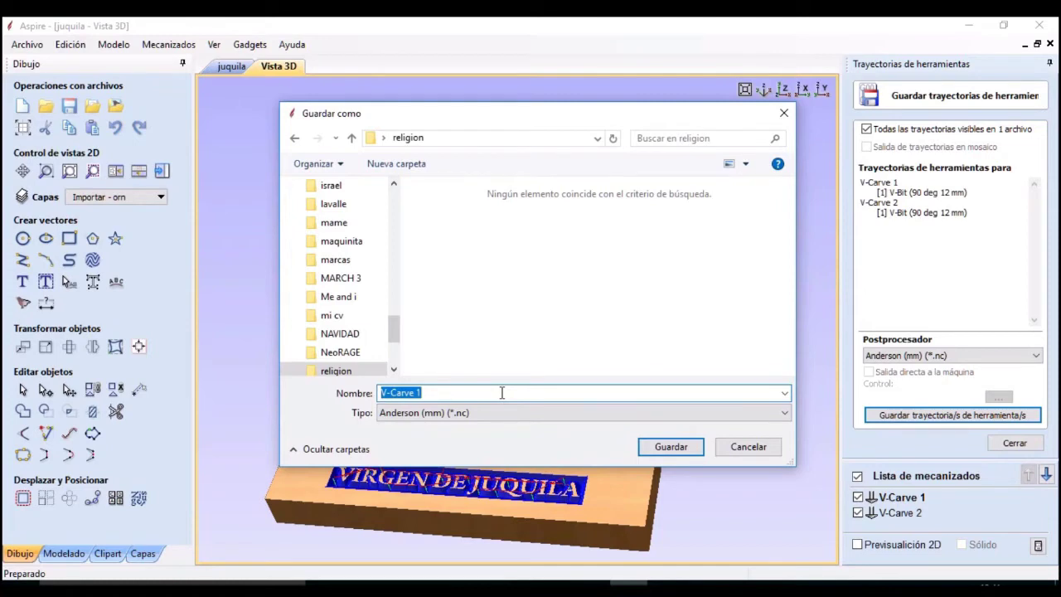
type("v")
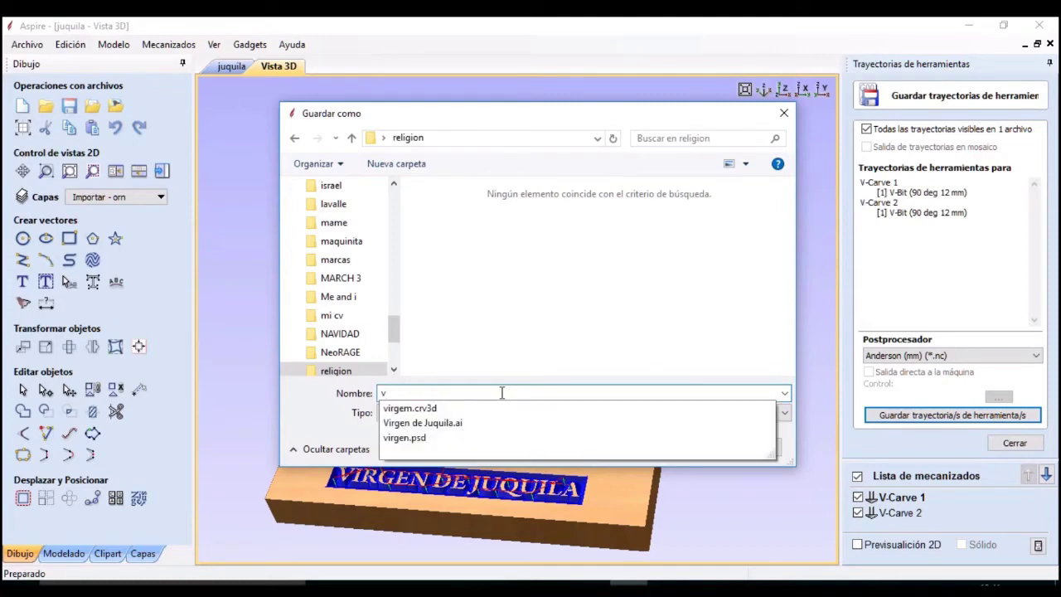
type("irgen ju")
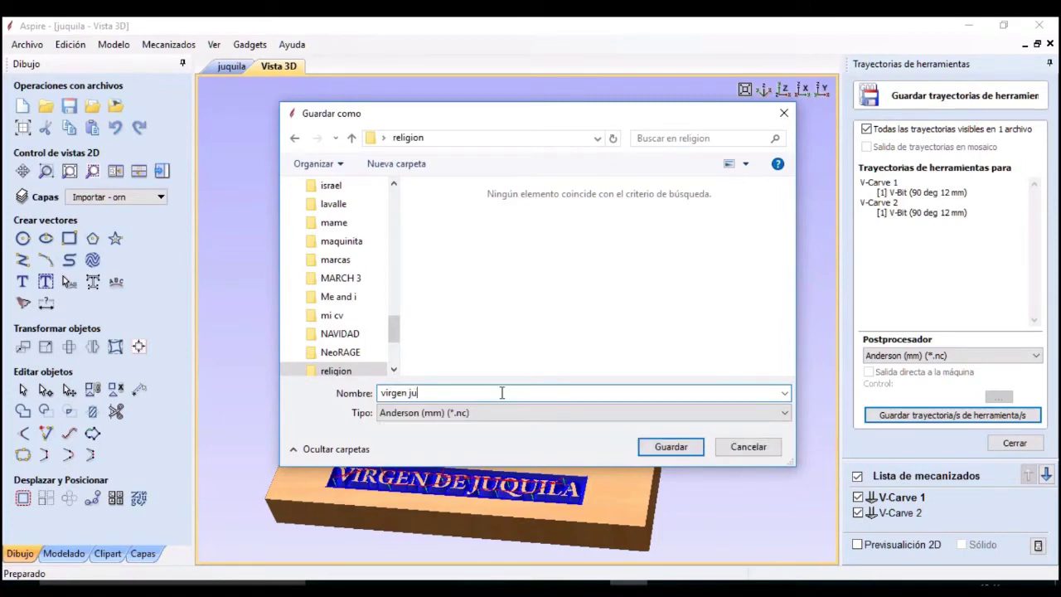
type("quila")
key("Return")
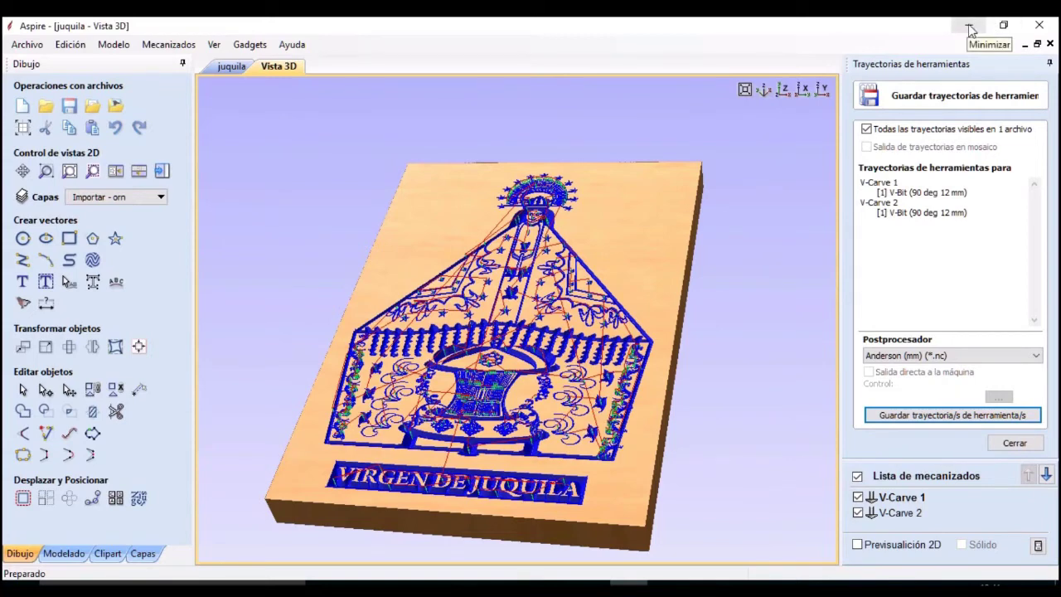
Step: Save the juquila project file, keeping both V-Carve toolpaths in it
left_click(26, 44)
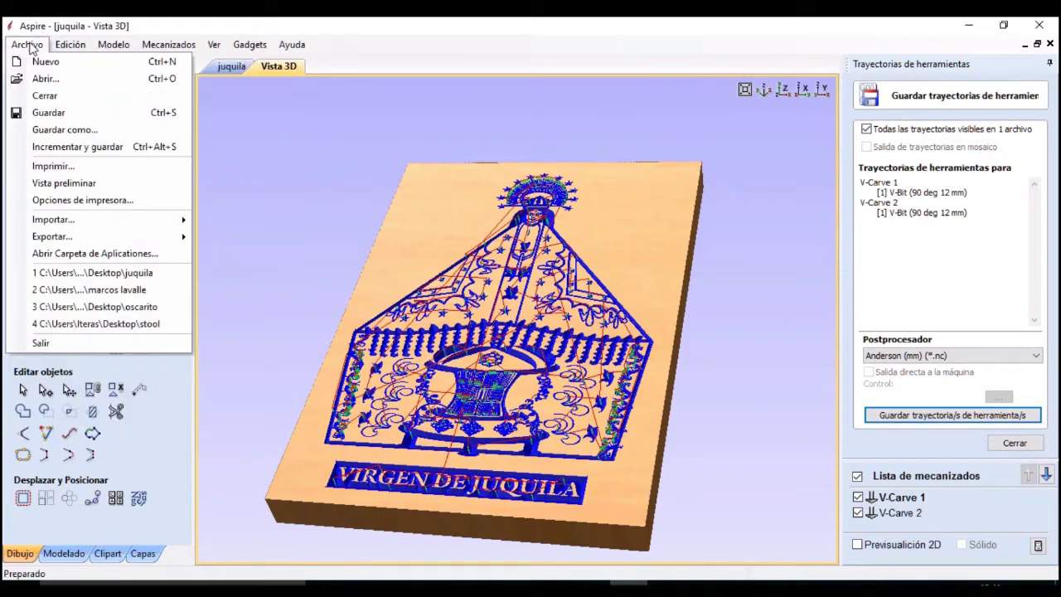
left_click(50, 112)
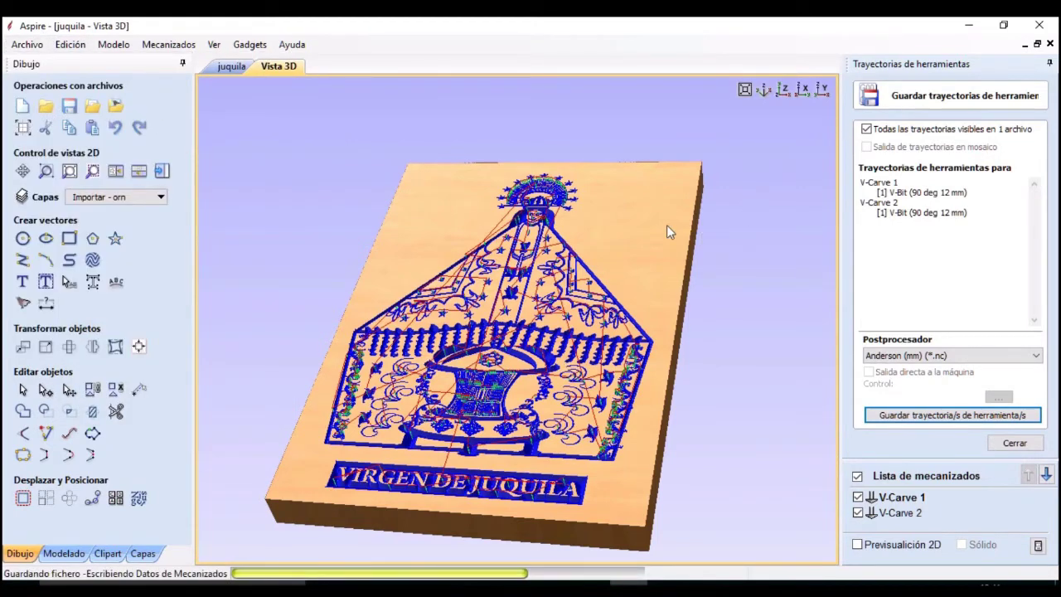
left_click_drag(656, 229, 640, 530)
left_click_drag(312, 246, 685, 299)
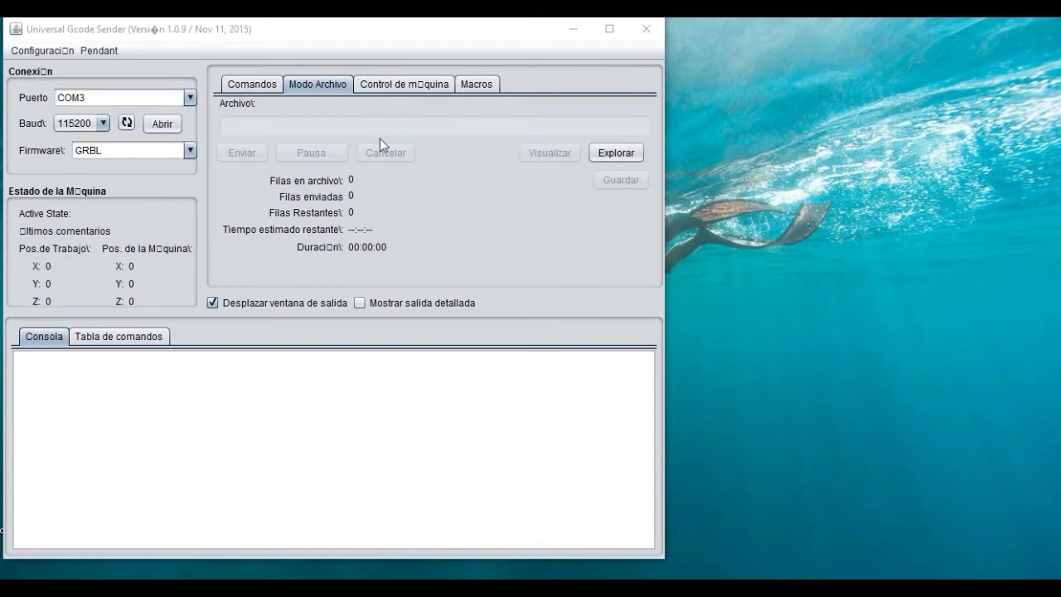
Step: Switch to Universal Gcode Sender and open the machine connection on port COM3 at 115200 baud with GRBL firmware
left_click_drag(215, 30, 216, 34)
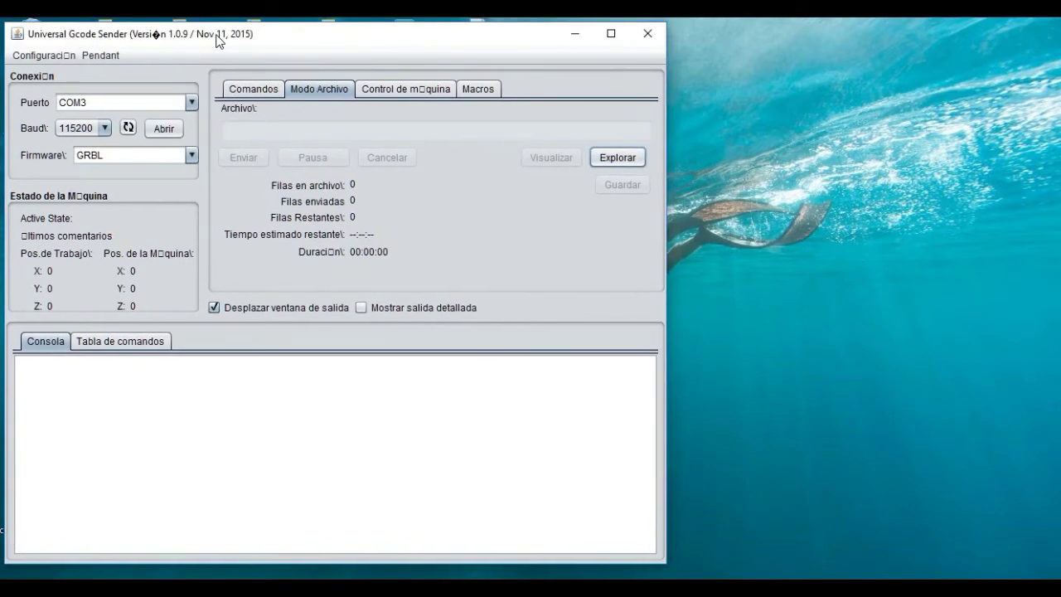
left_click(194, 105)
left_click(193, 105)
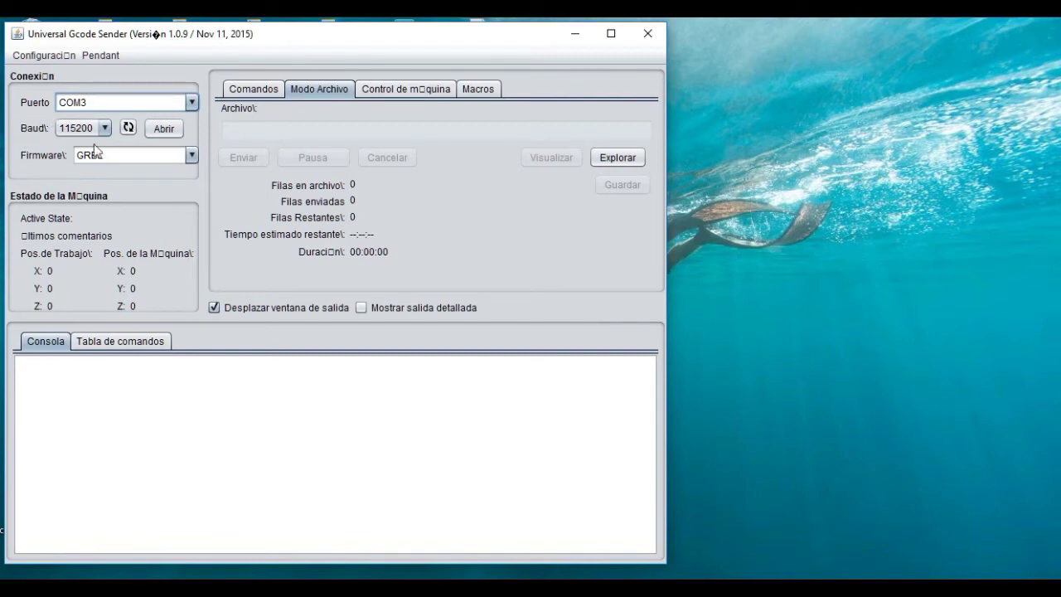
left_click(163, 128)
Step: Send the $$ command to the controller to list the machine's GRBL settings in the console
left_click(268, 86)
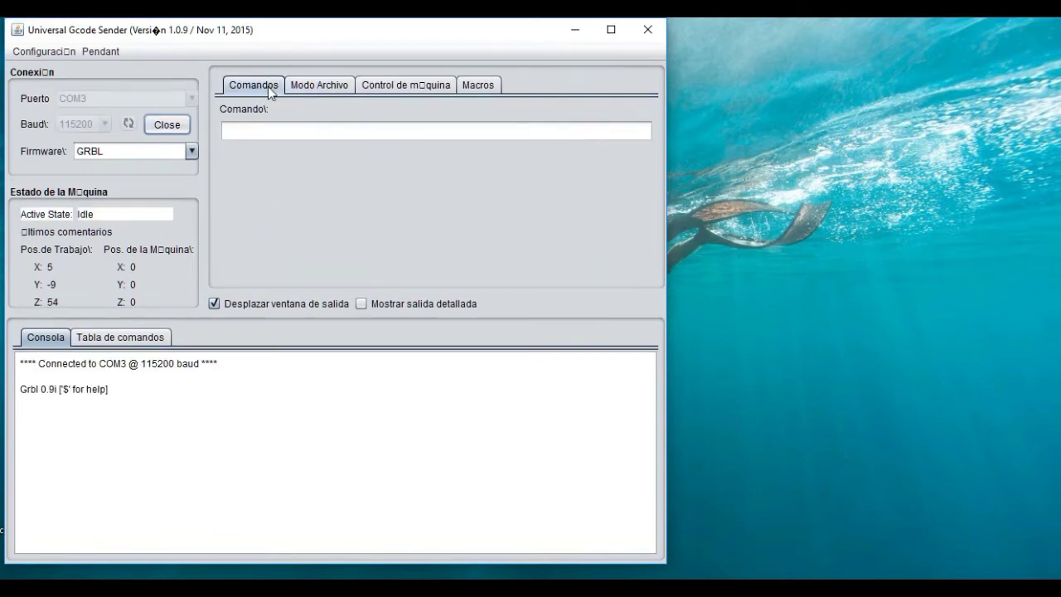
left_click(271, 134)
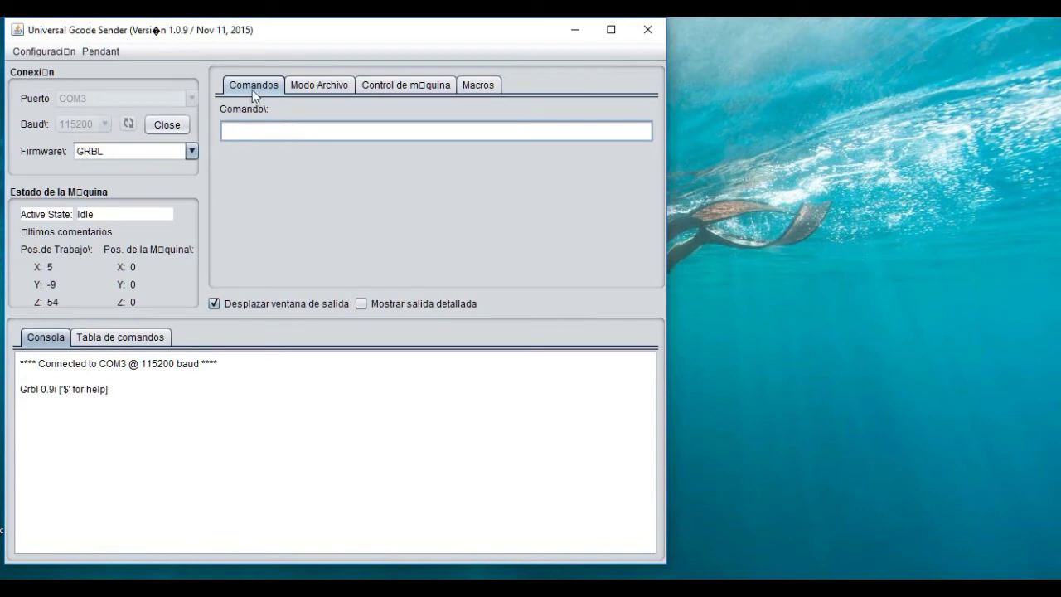
left_click(258, 131)
type("$$")
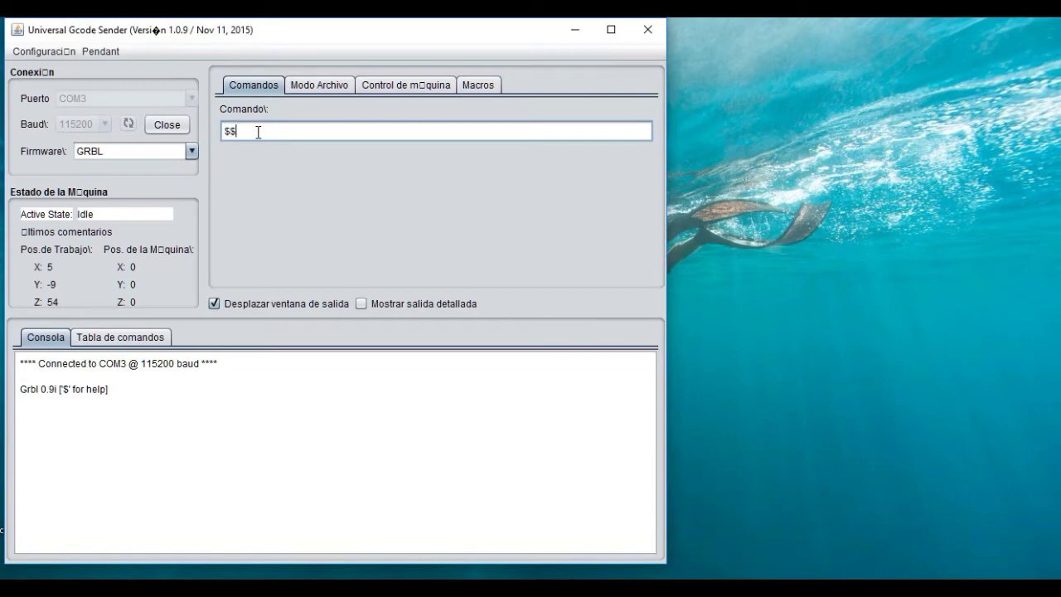
key("Return")
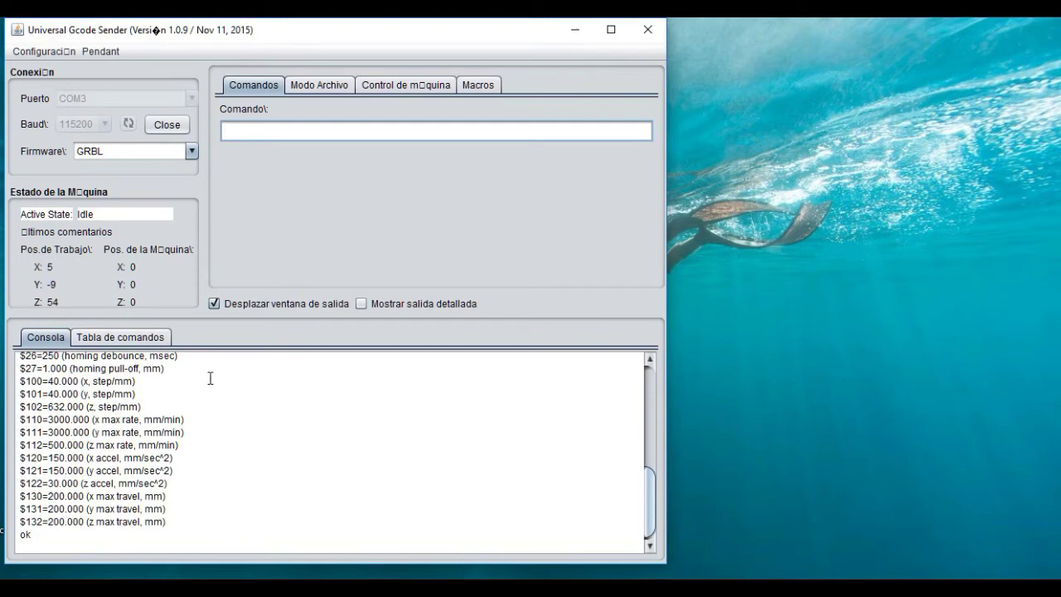
Step: Open the jog step size for editing in the machine controls and reset the work zero for X, Y and Z
left_click(405, 85)
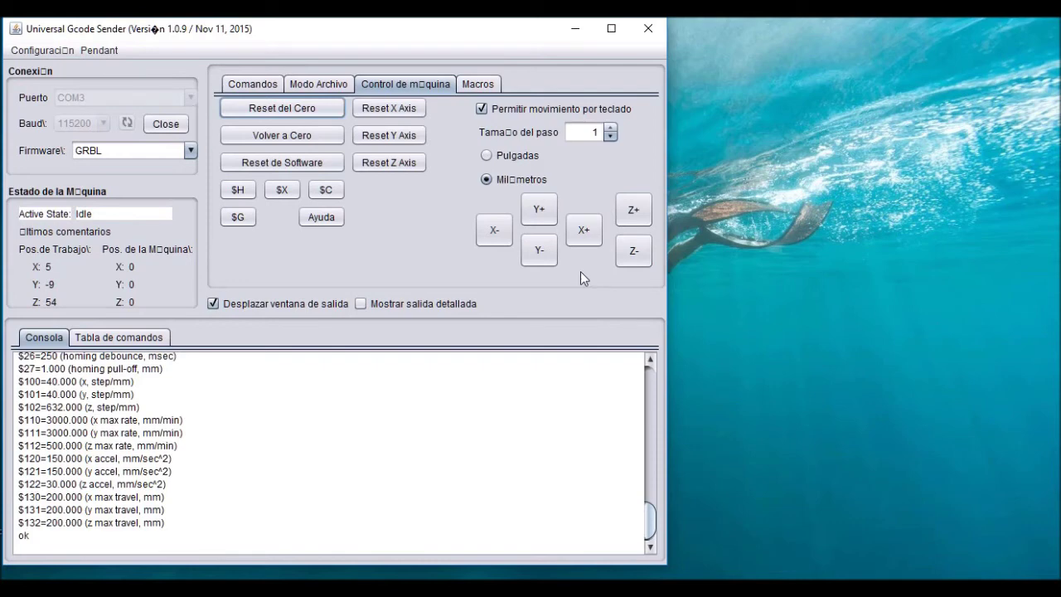
left_click(587, 133)
double_click(586, 132)
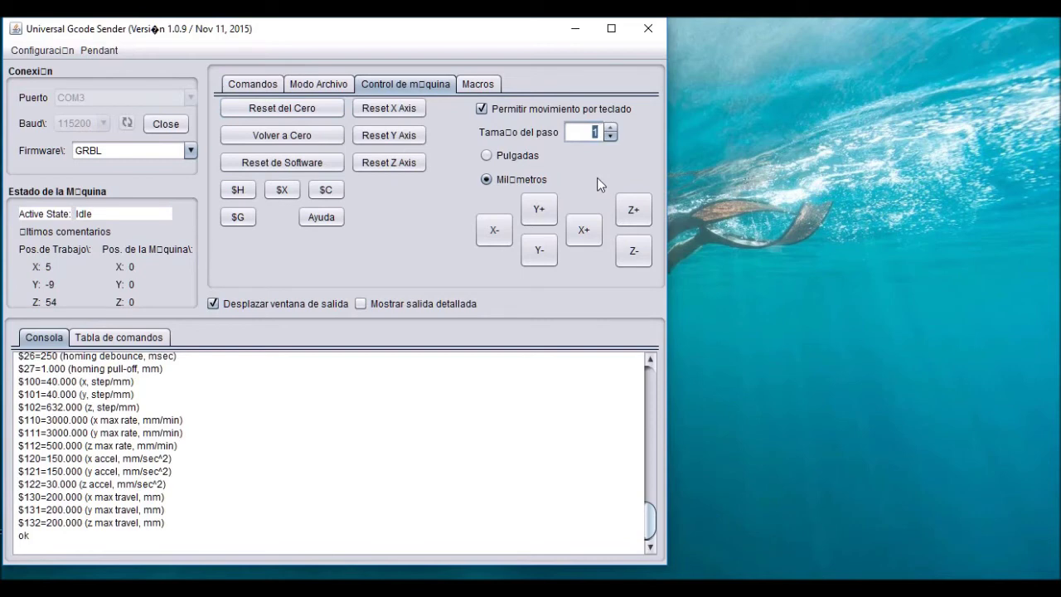
left_click(598, 139)
left_click_drag(599, 131, 590, 131)
left_click(595, 133)
double_click(593, 133)
left_click(583, 137)
Step: Load the G-code file virgen juquila.nc from the religion folder for sending
left_click_drag(484, 39, 611, 37)
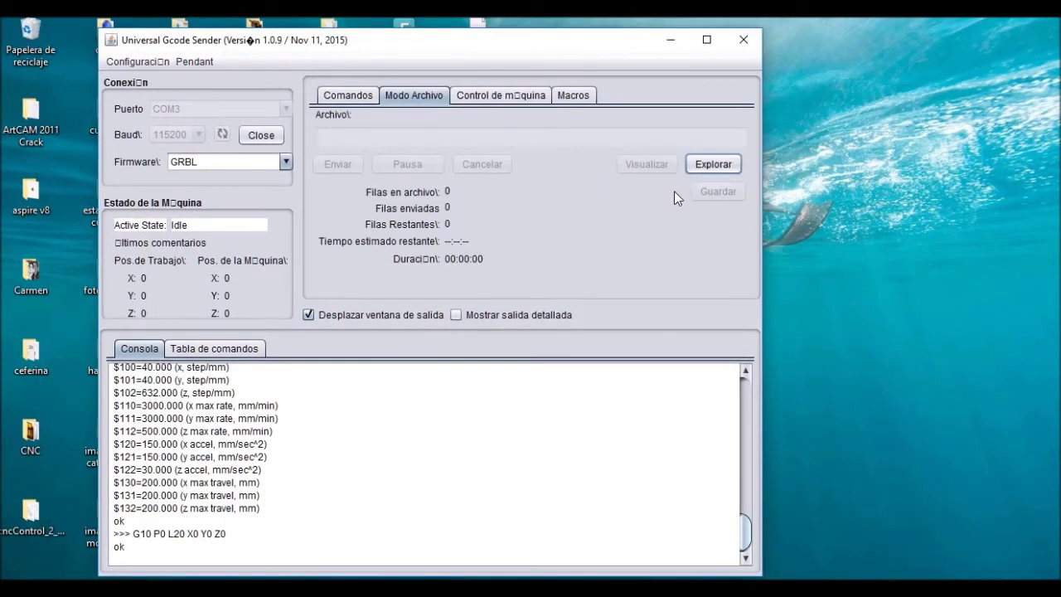
left_click(705, 166)
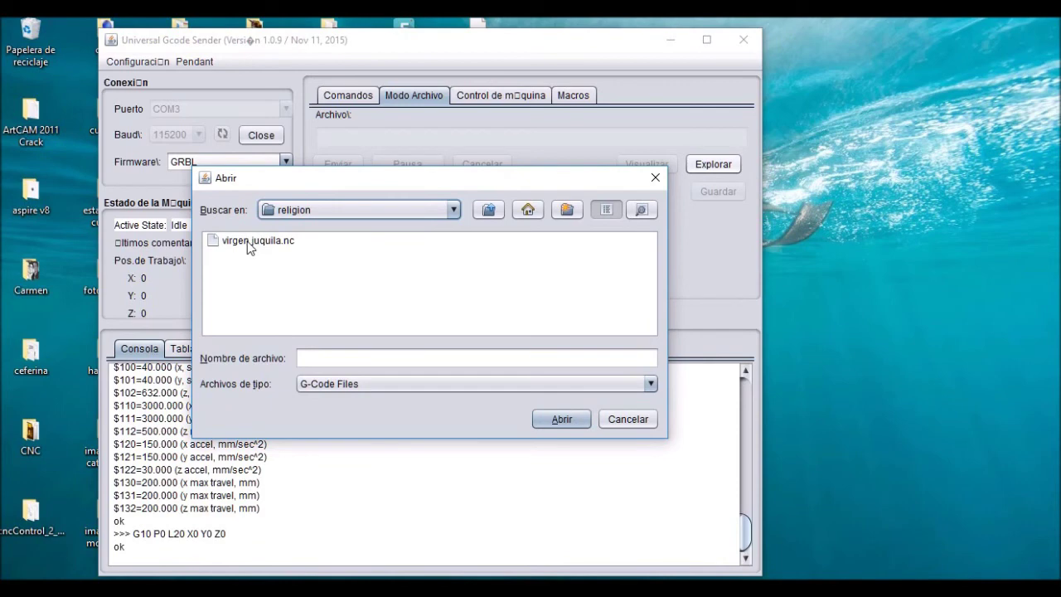
left_click(247, 244)
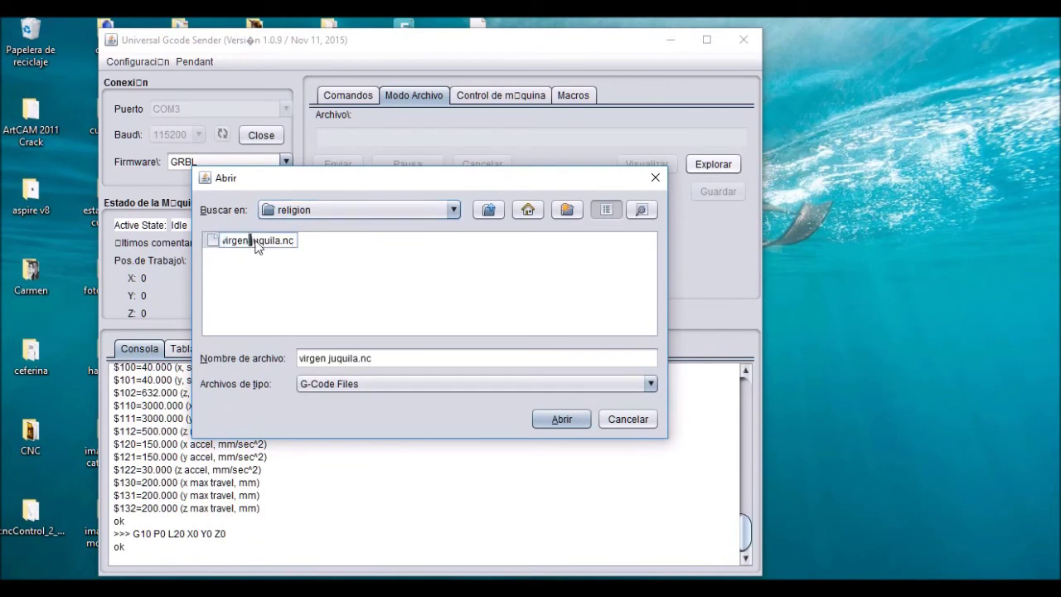
left_click(214, 245)
double_click(213, 244)
left_click_drag(489, 49, 398, 38)
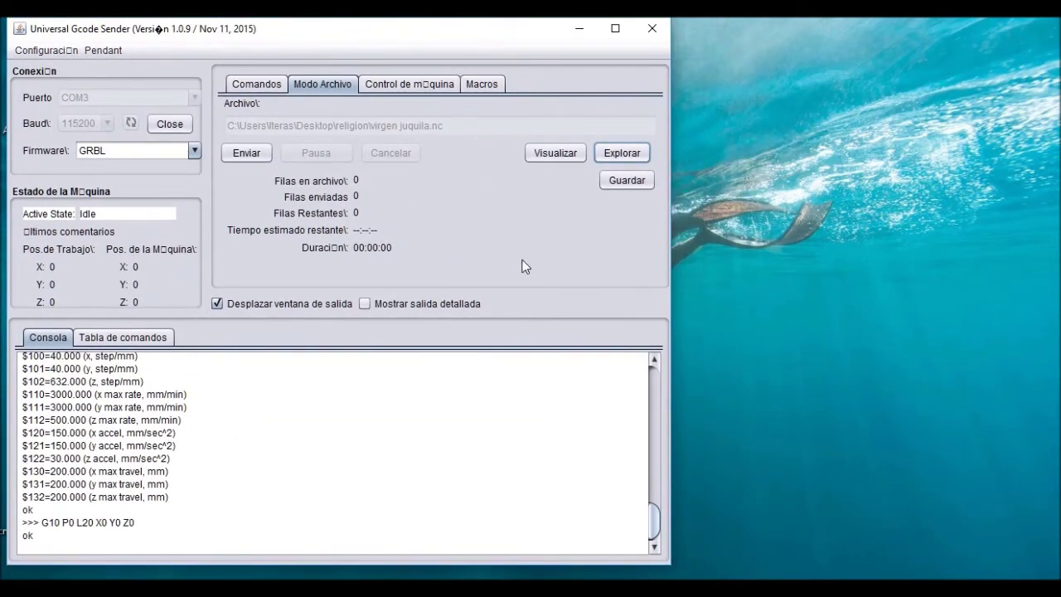
Step: Visualize the loaded G-code and examine the engraving's toolpaths up close and from several angles
left_click(556, 153)
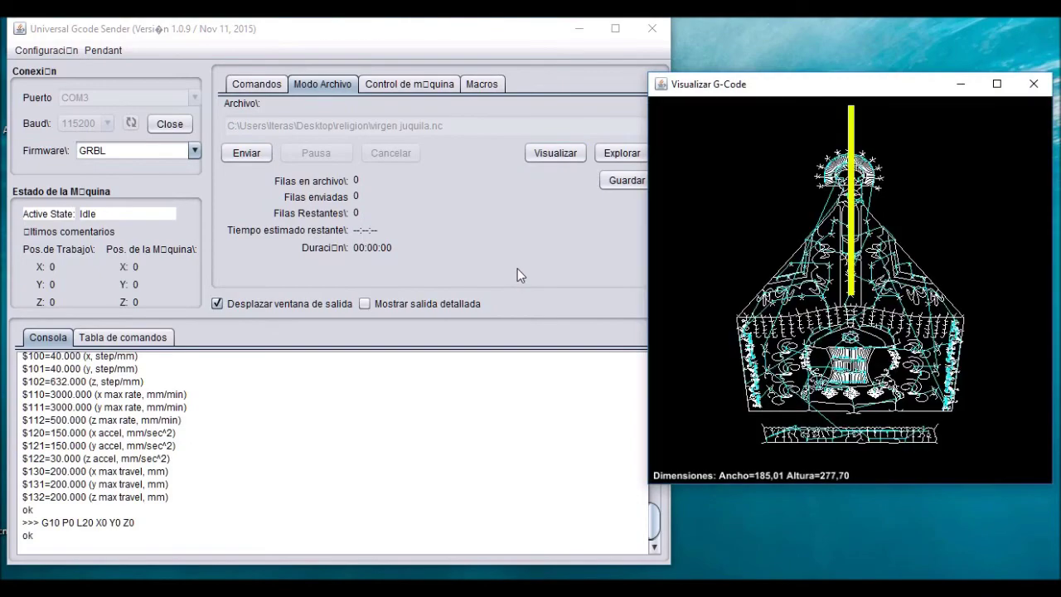
mouse_move(993, 371)
left_mouse_down()
mouse_move(941, 361)
mouse_move(941, 397)
mouse_move(917, 350)
left_mouse_up()
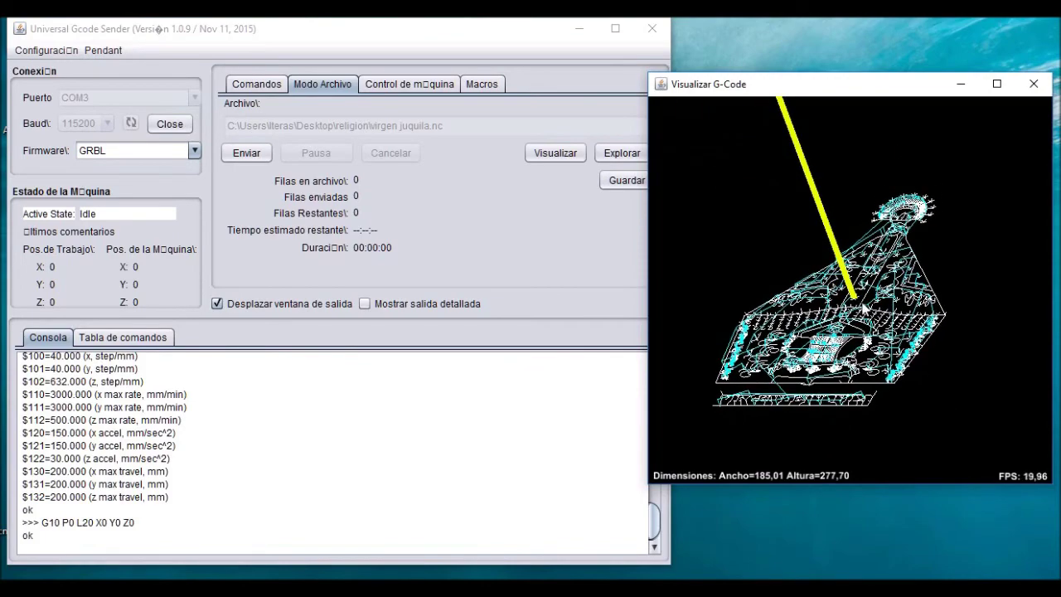
scroll(862, 309, "up", 8)
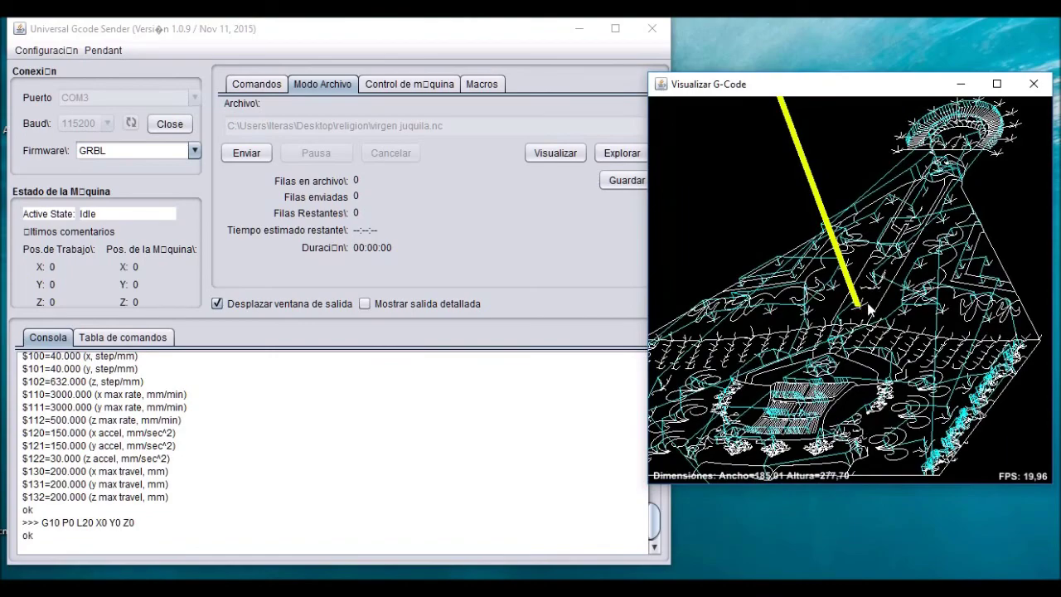
scroll(871, 330, "up", 5)
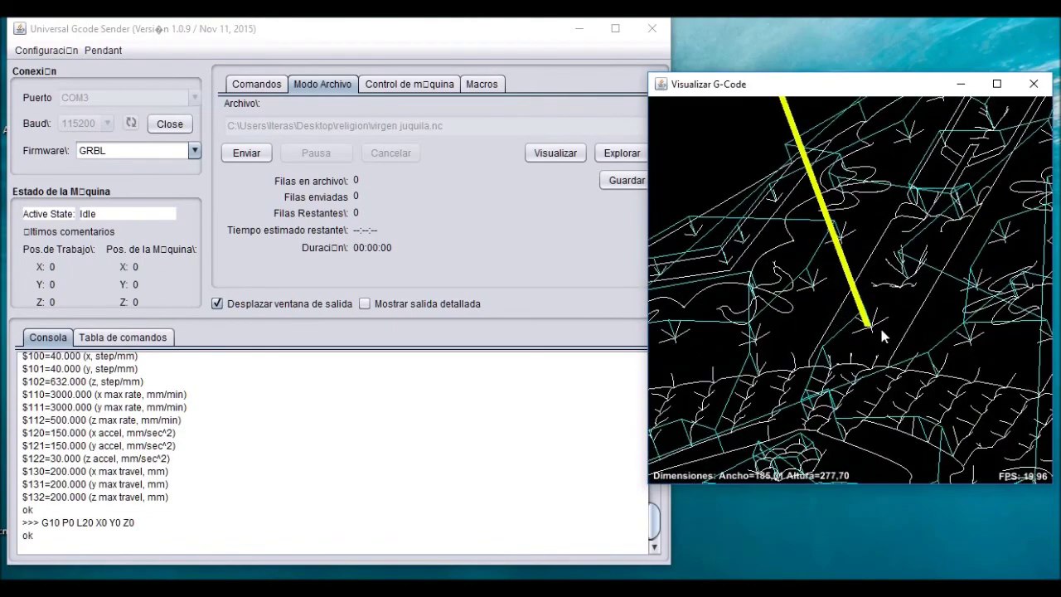
left_click_drag(769, 403, 852, 398)
scroll(854, 342, "down", 5)
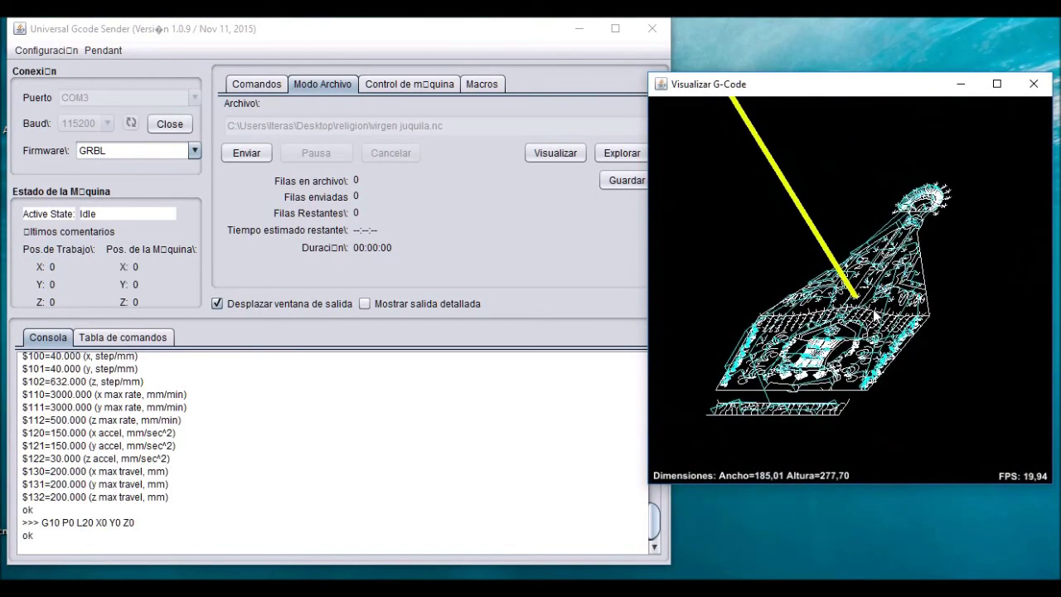
scroll(870, 315, "up", 4)
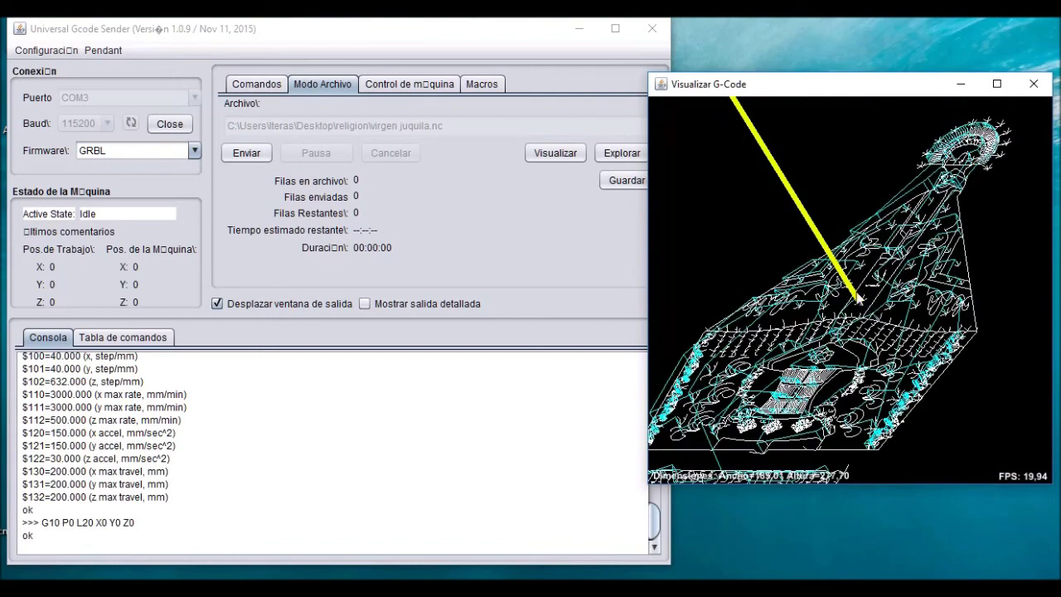
left_click_drag(848, 308, 868, 325)
scroll(868, 325, "down", 3)
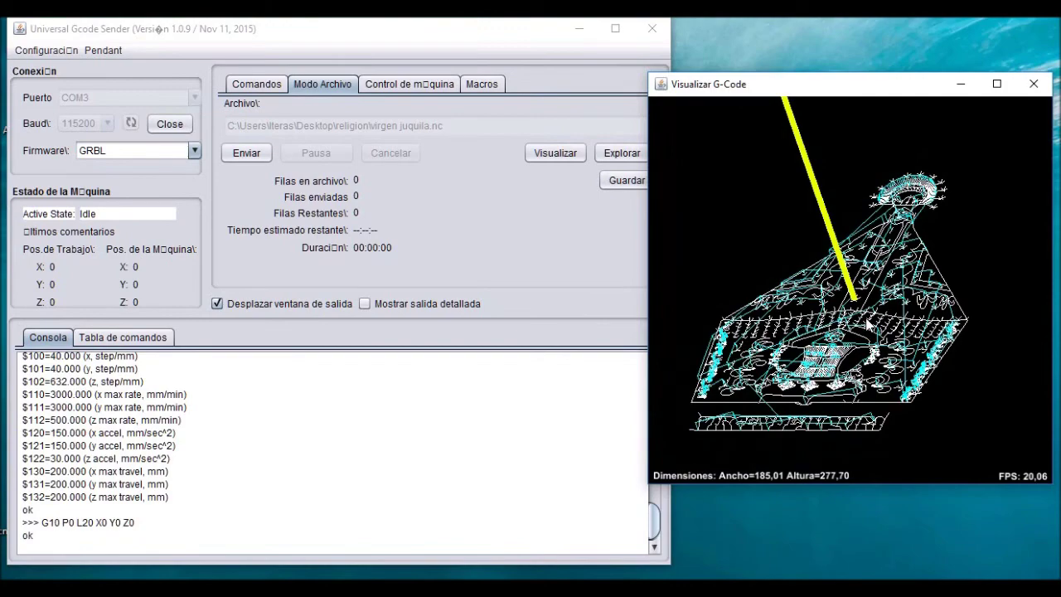
left_click_drag(872, 323, 981, 235)
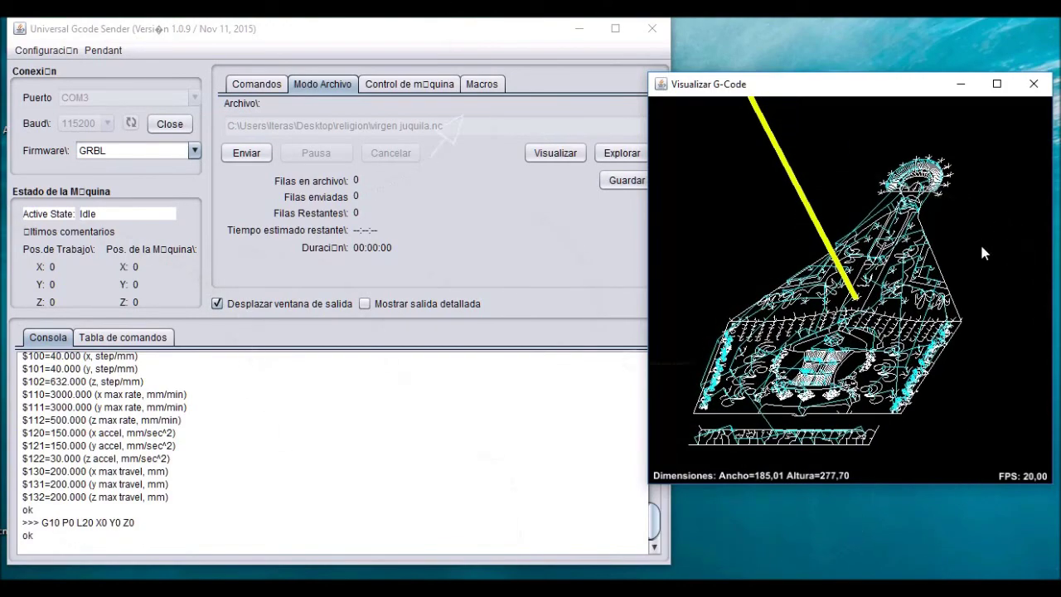
mouse_move(979, 242)
left_mouse_down()
mouse_move(955, 248)
mouse_move(771, 414)
mouse_move(915, 276)
mouse_move(990, 259)
left_mouse_up()
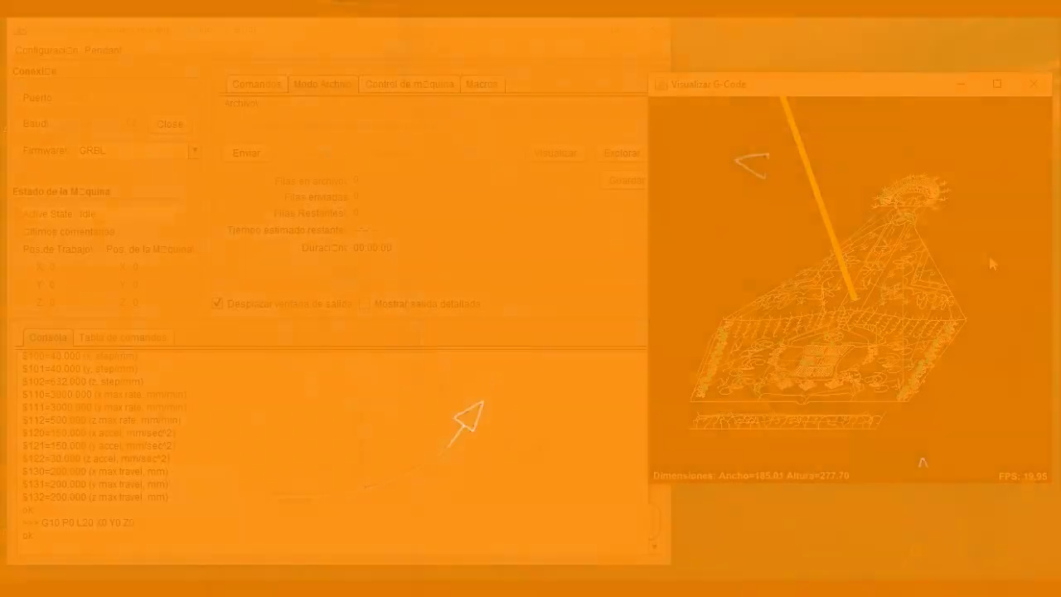